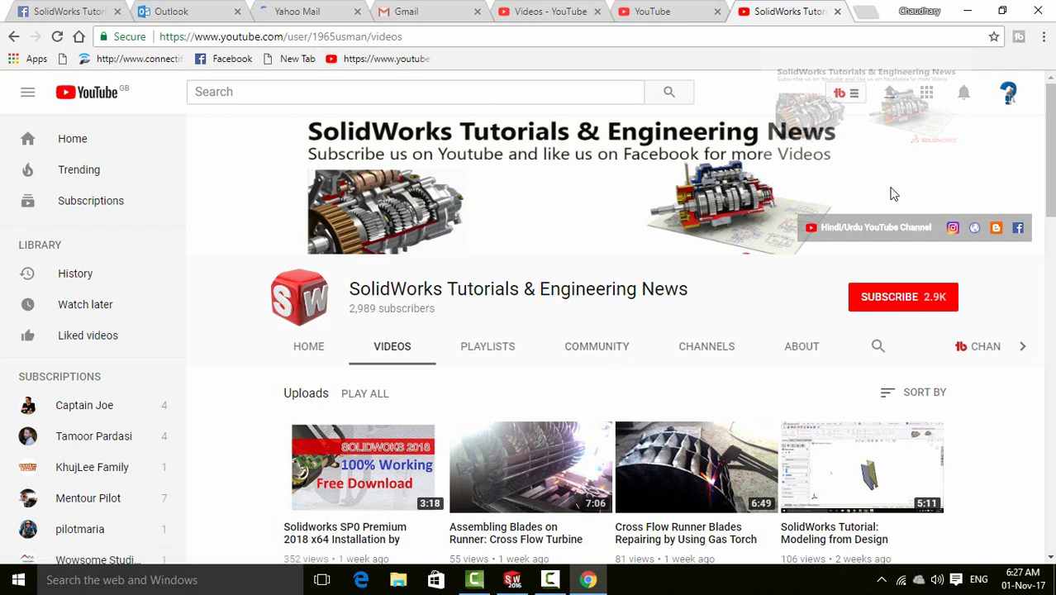
Step: Browse the channel's uploaded videos, then subscribe to SolidWorks Tutorials & Engineering News
scroll(978, 413, "down", 1)
scroll(979, 413, "down", 5)
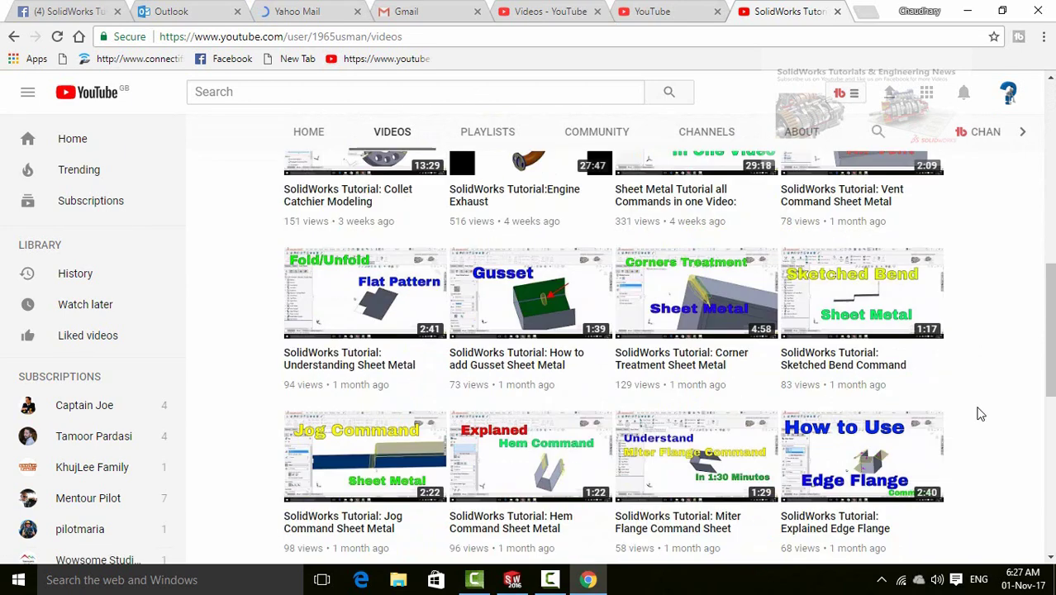
scroll(980, 413, "down", 5)
scroll(980, 413, "down", 2)
scroll(980, 413, "up", 5)
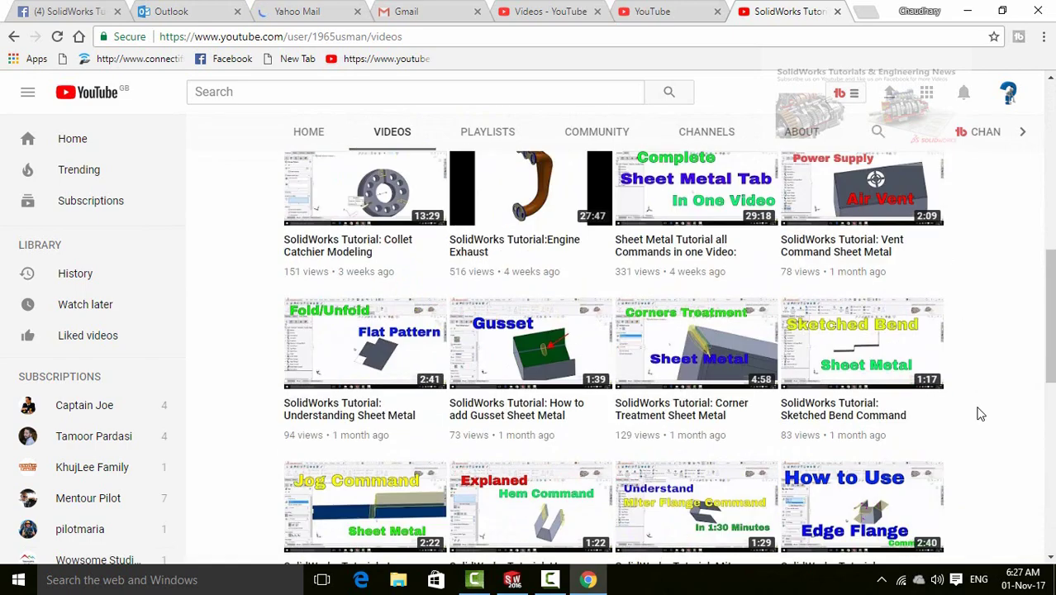
scroll(980, 413, "up", 10)
scroll(979, 413, "up", 1)
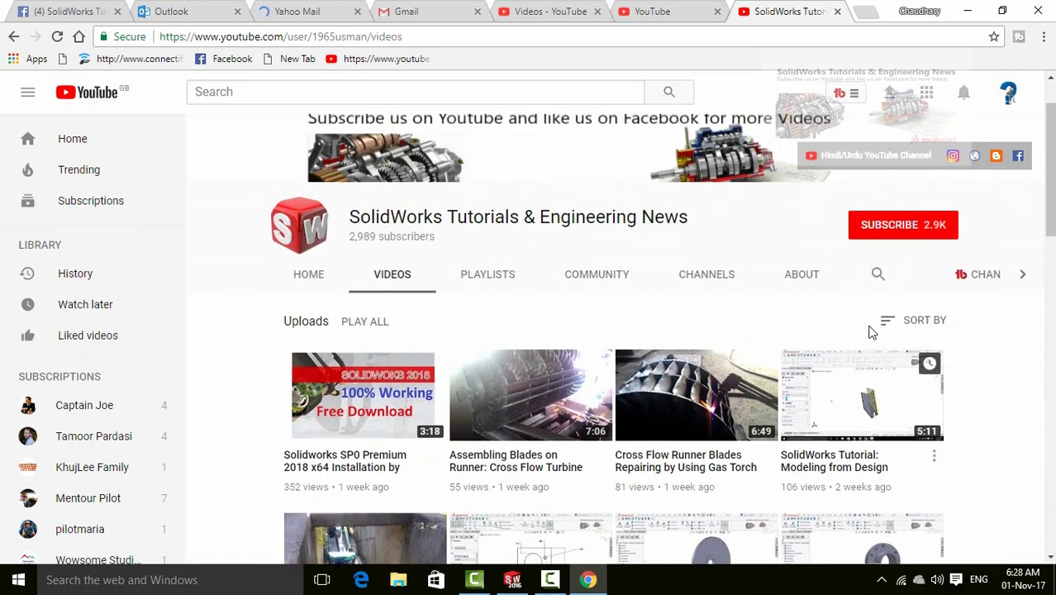
left_click(872, 230)
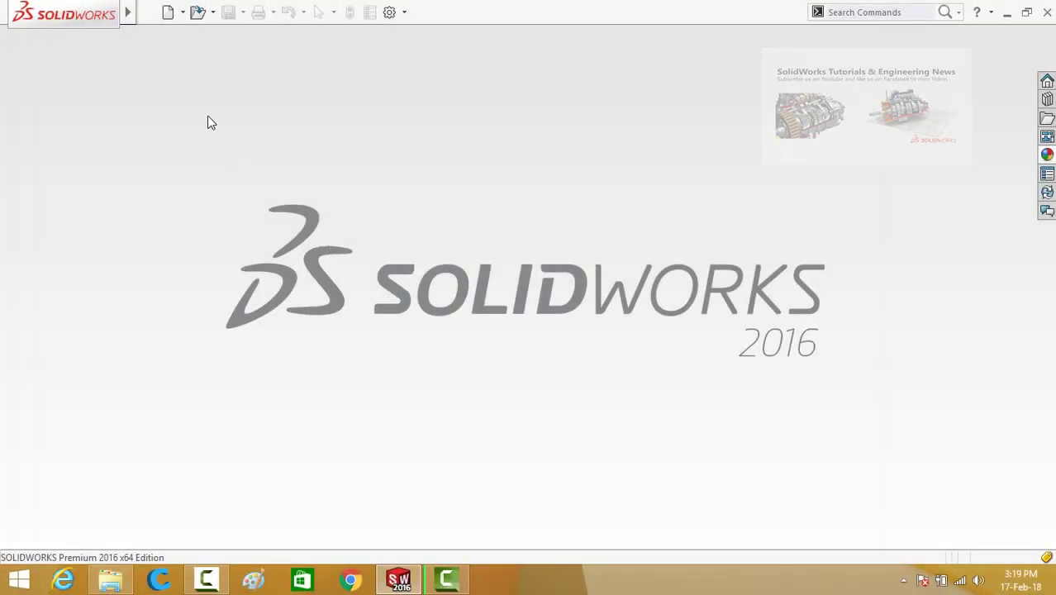
Step: Create a new part and start a sketch on the Front Plane
left_click(164, 13)
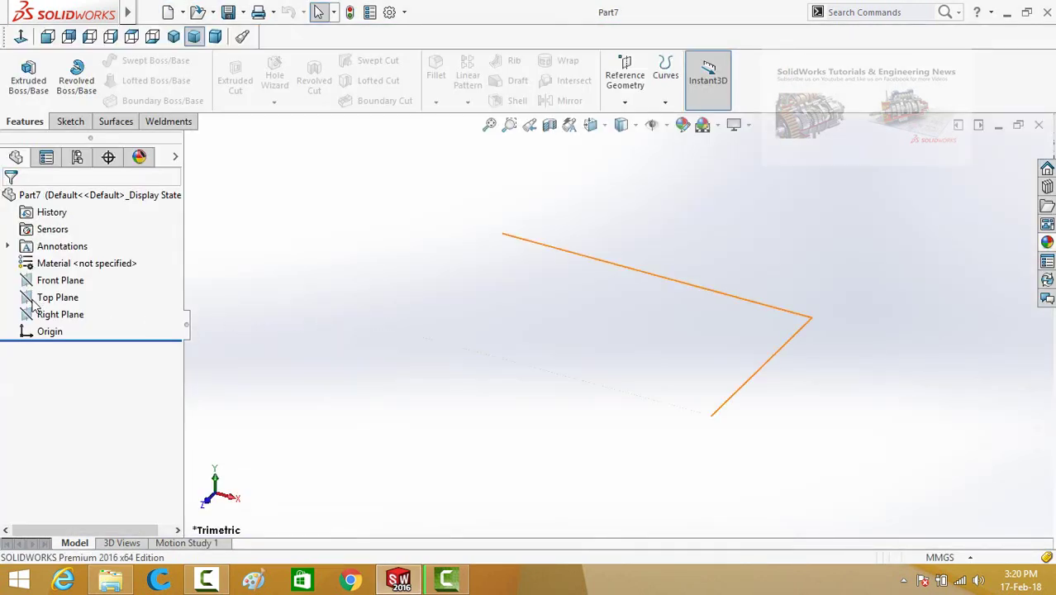
left_click(30, 282)
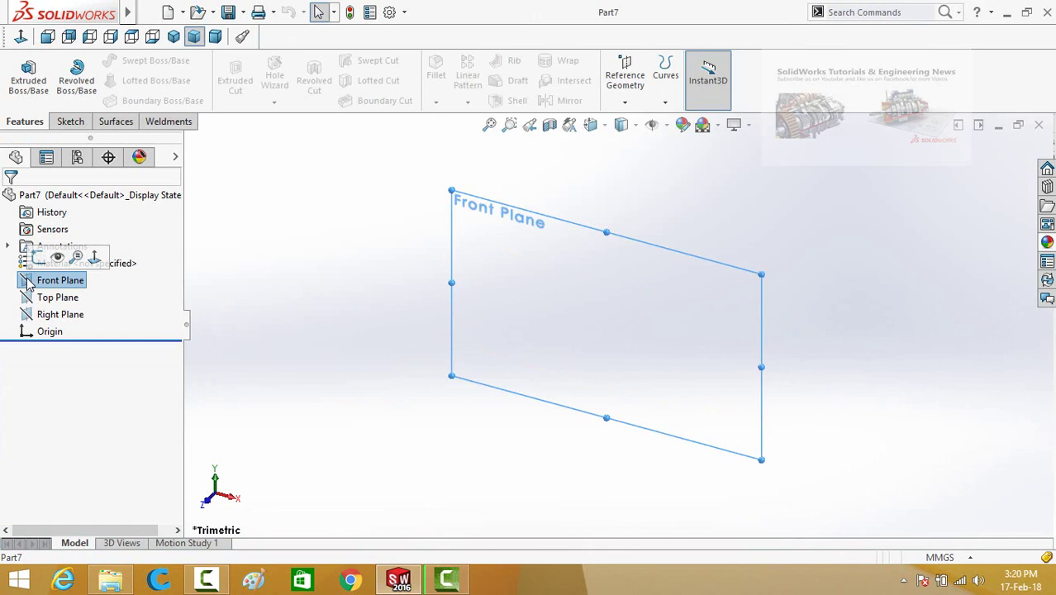
left_click(37, 257)
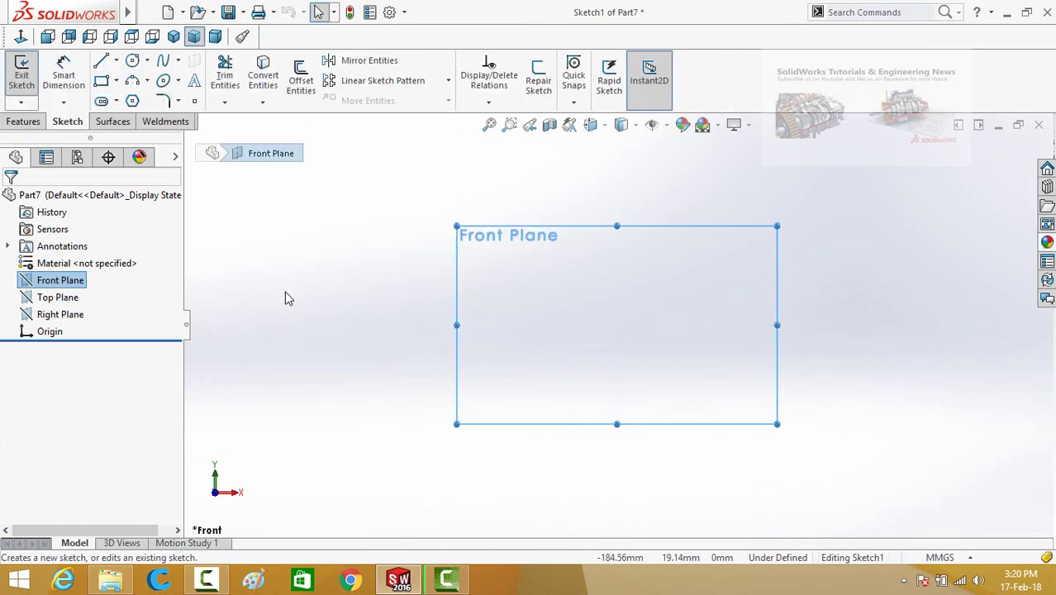
Step: Draw the profile's bottom edge from the origin and its stepped left side
left_click(101, 65)
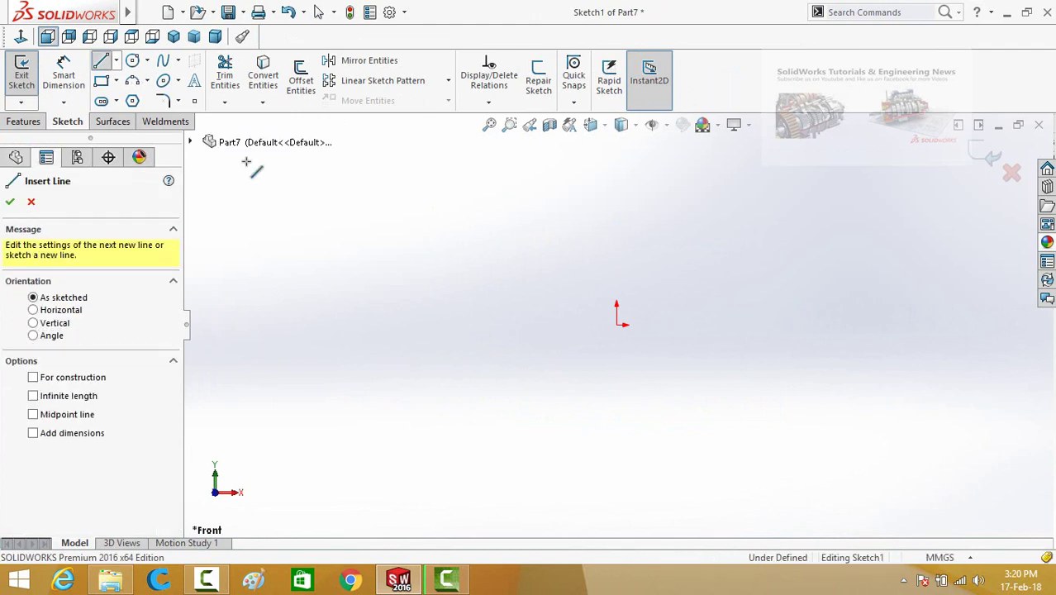
left_click(617, 325)
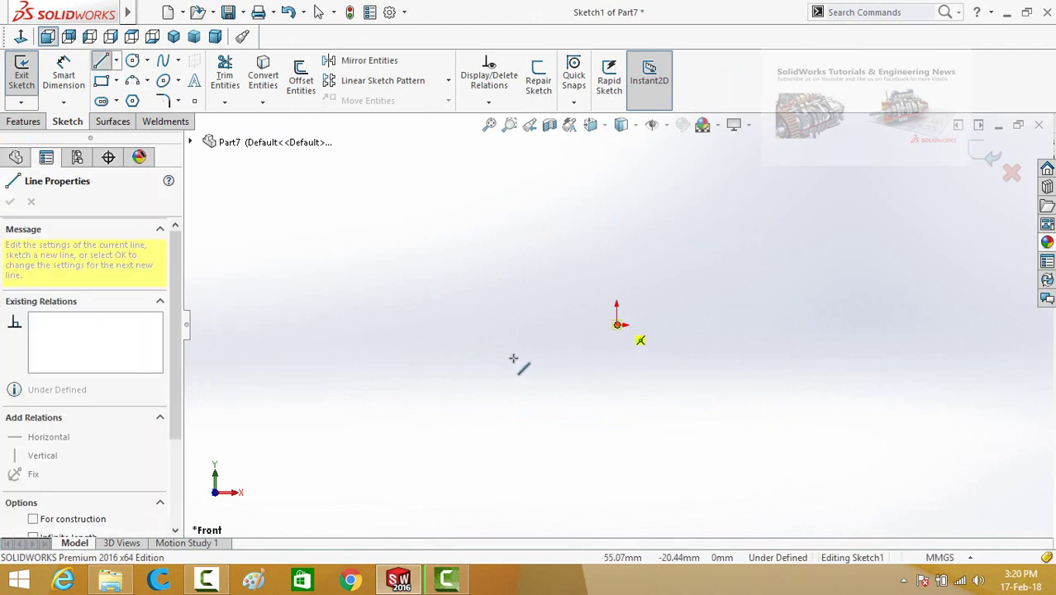
left_click(301, 325)
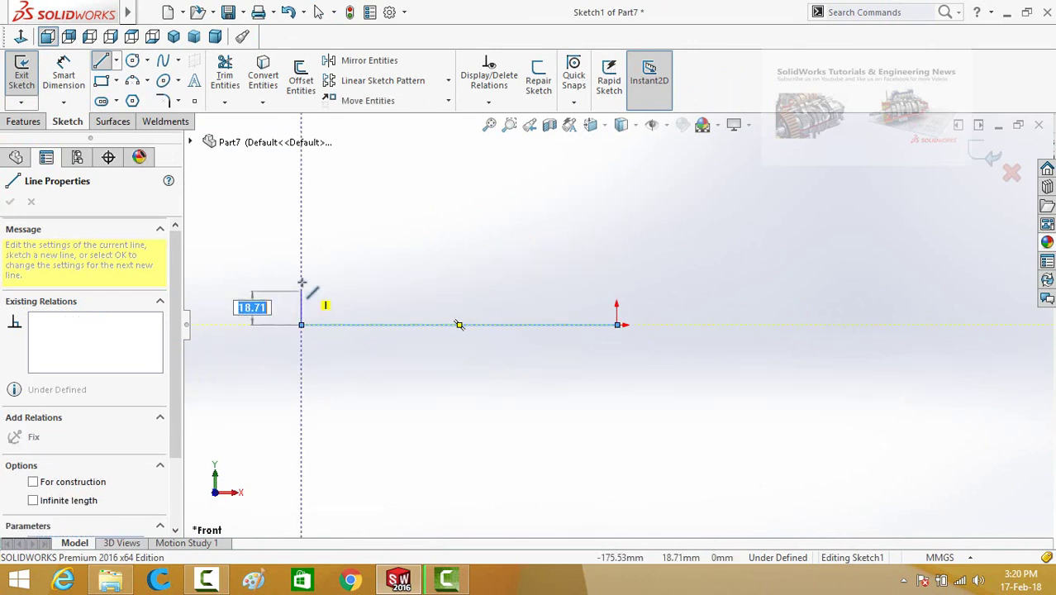
left_click(301, 282)
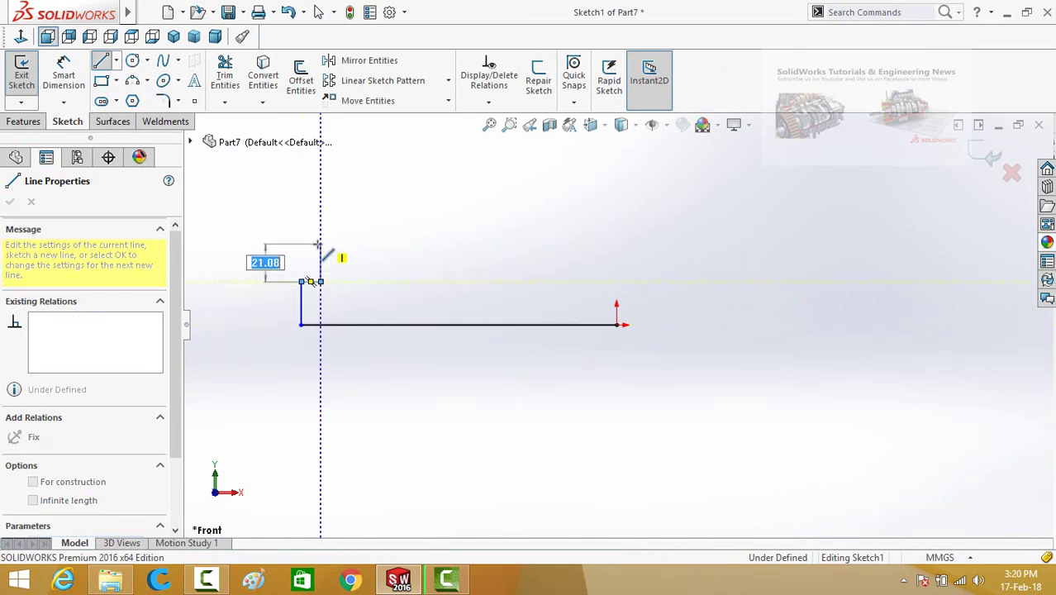
left_click(321, 245)
left_click(302, 245)
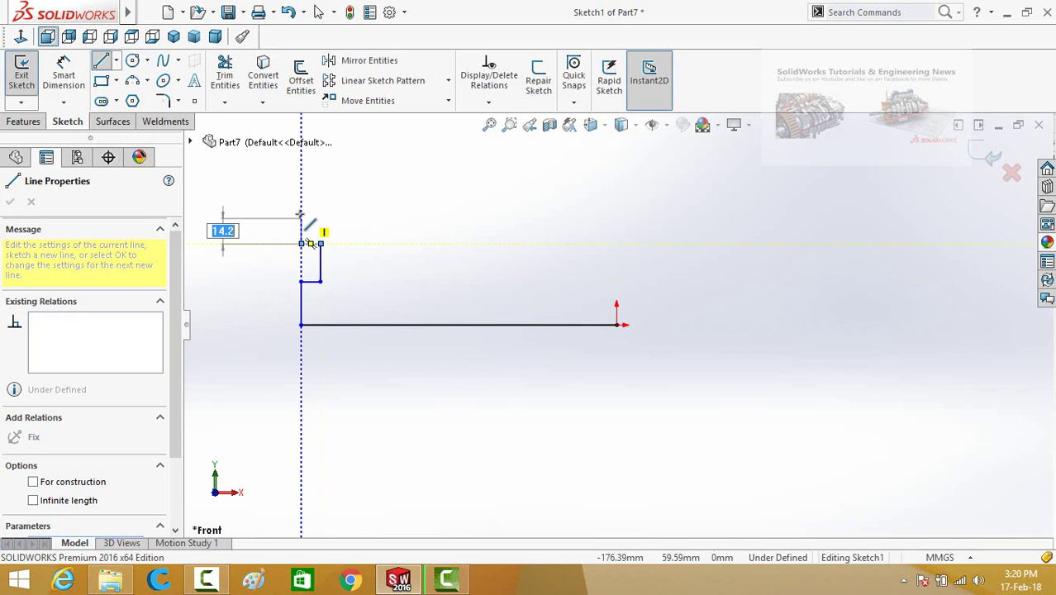
left_click(301, 206)
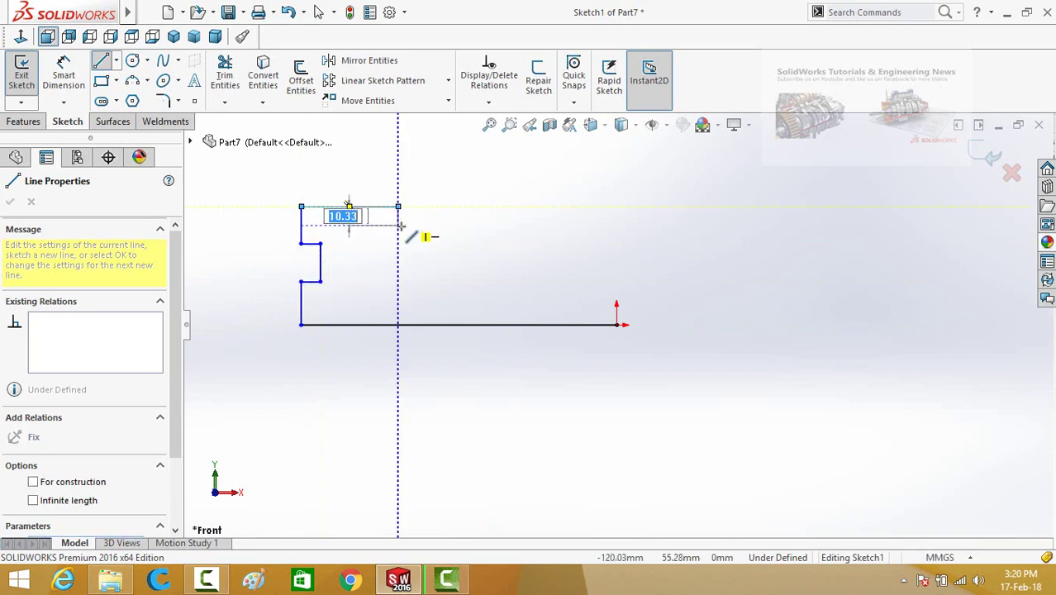
Step: Draw the top edge with three grooves and the stepped right side, closing at the origin
left_click(400, 207)
left_click(416, 207)
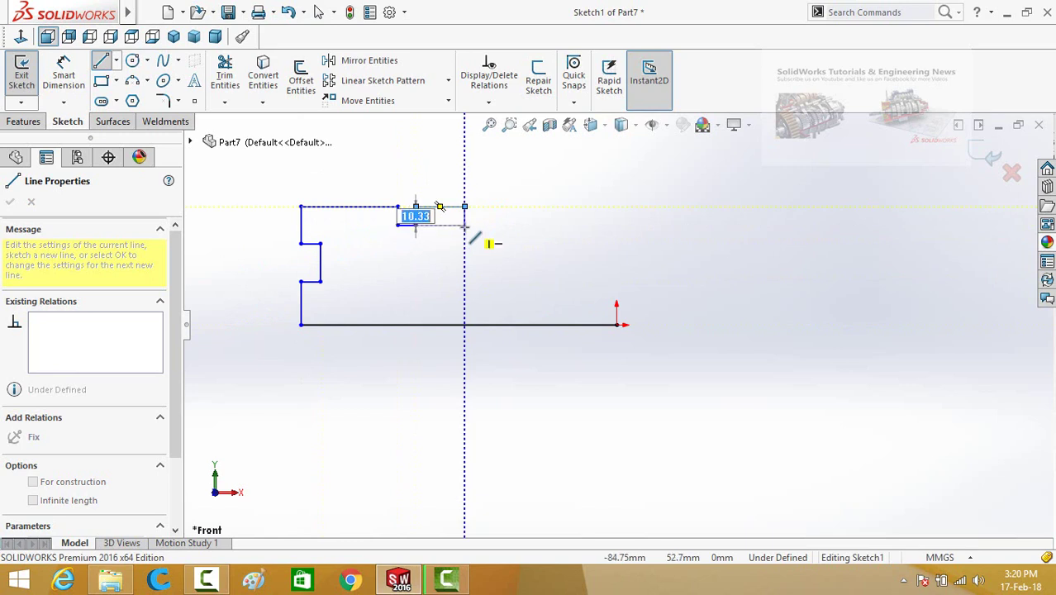
left_click(464, 225)
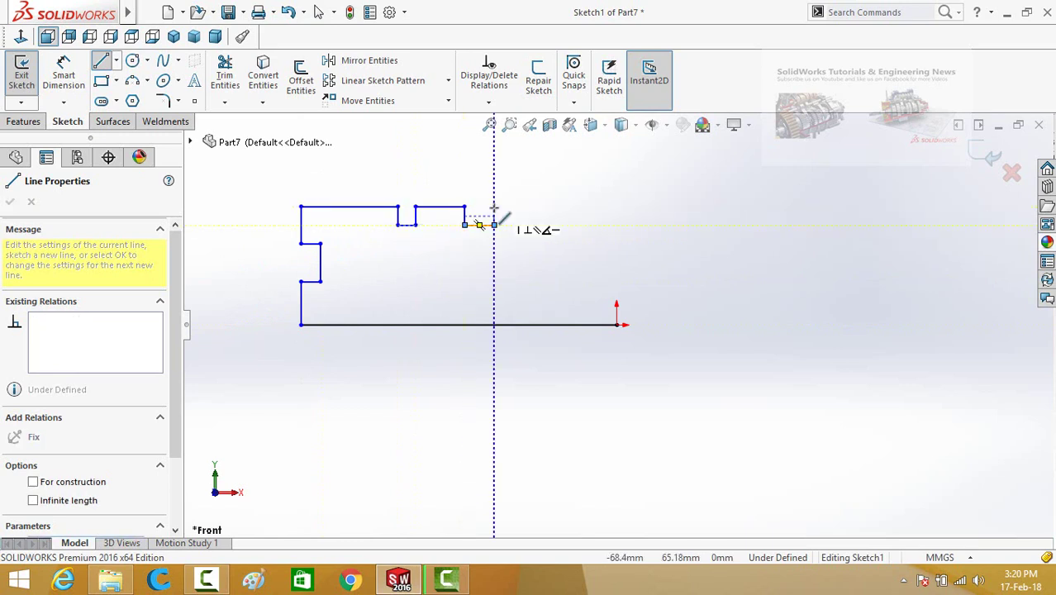
left_click(494, 224)
left_click(494, 207)
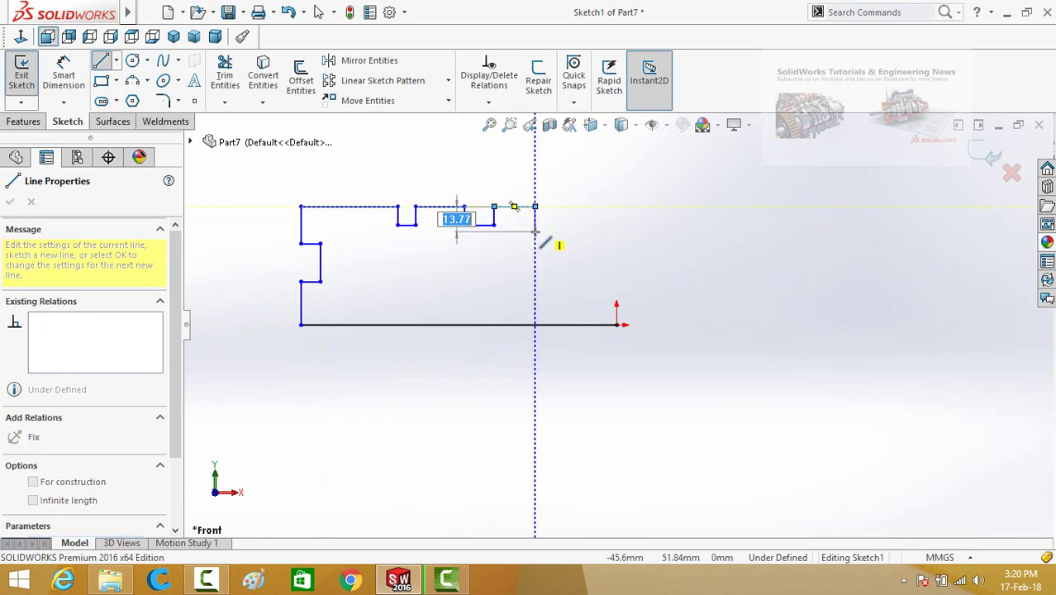
left_click(535, 206)
left_click(535, 224)
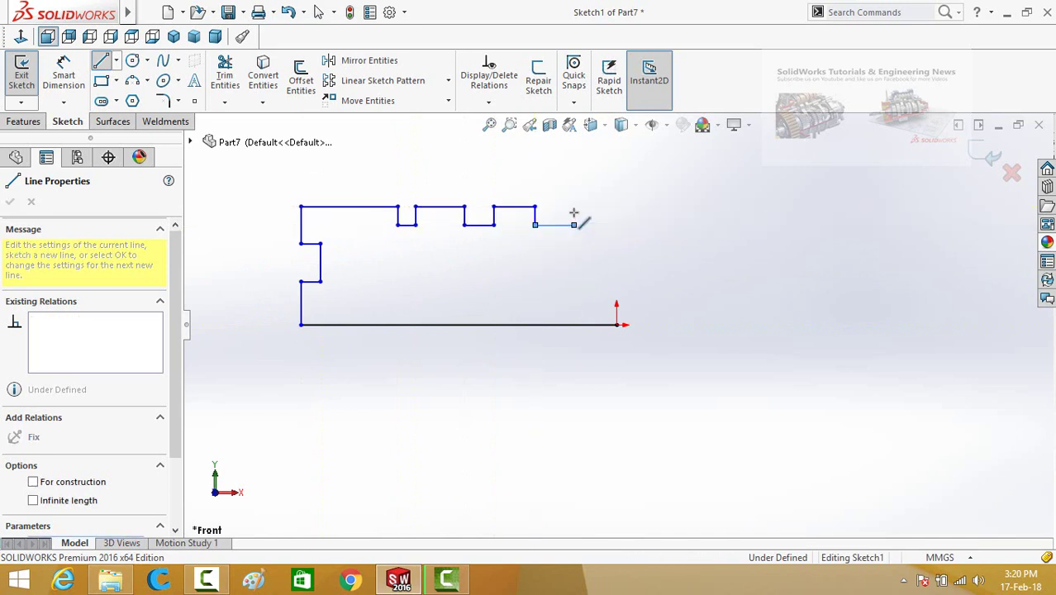
left_click(574, 224)
left_click(574, 206)
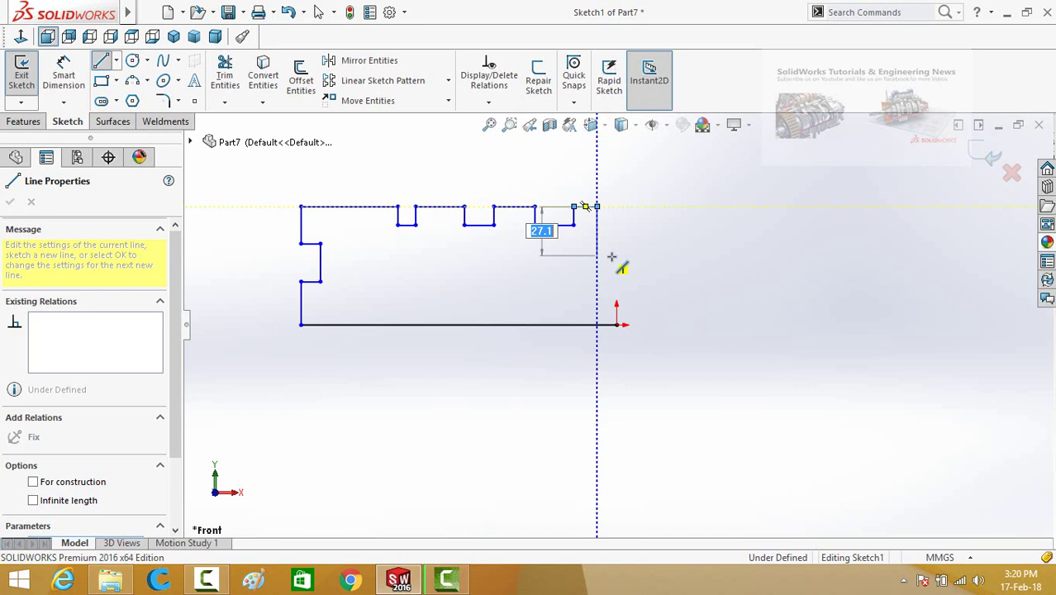
left_click(596, 254)
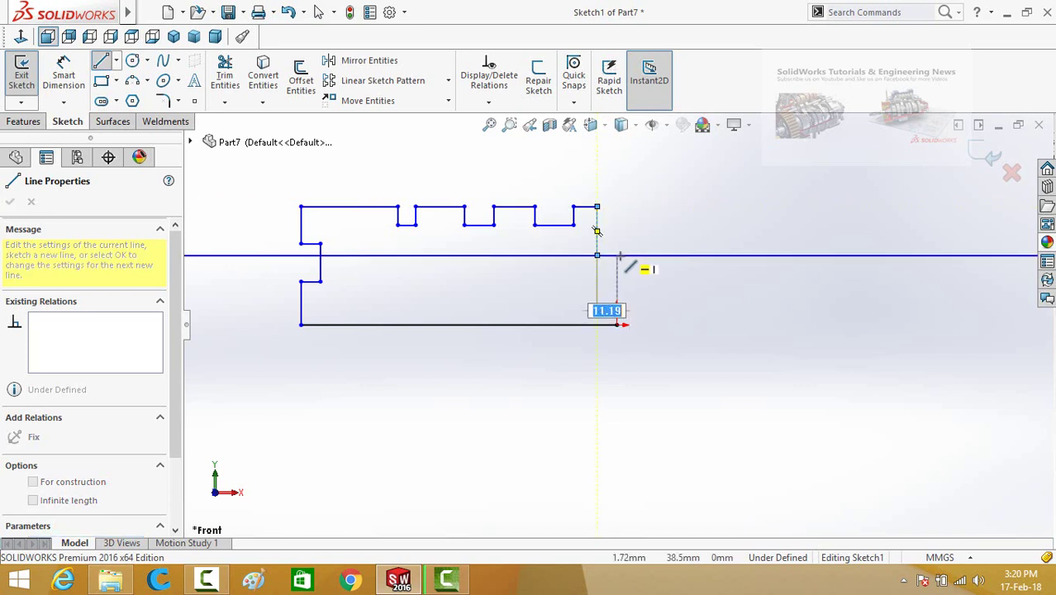
left_click(617, 254)
left_click(617, 323)
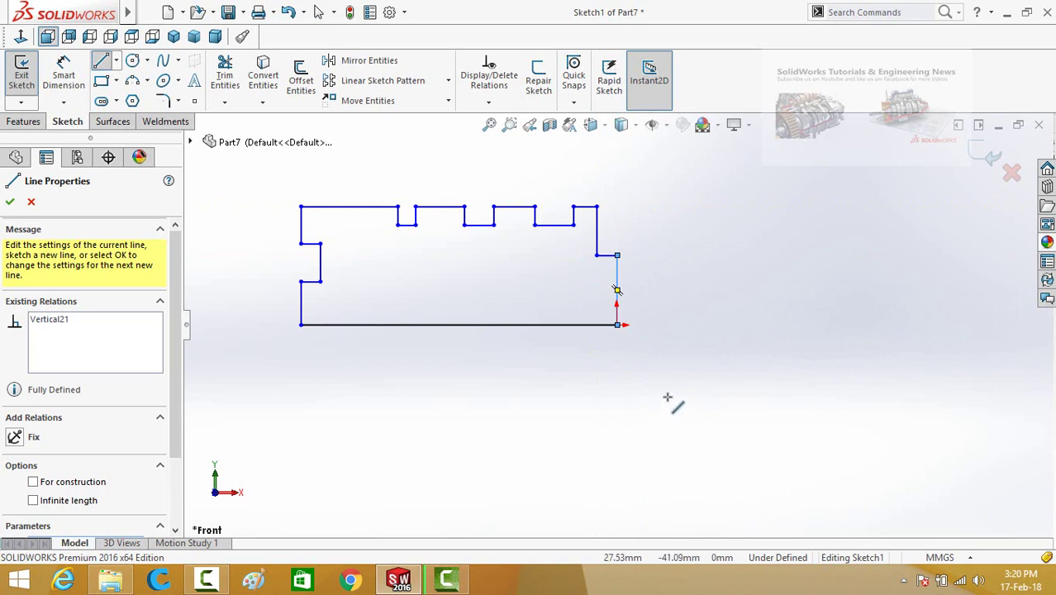
Step: Dimension the profile's overall height to 457.20 mm
key("Escape")
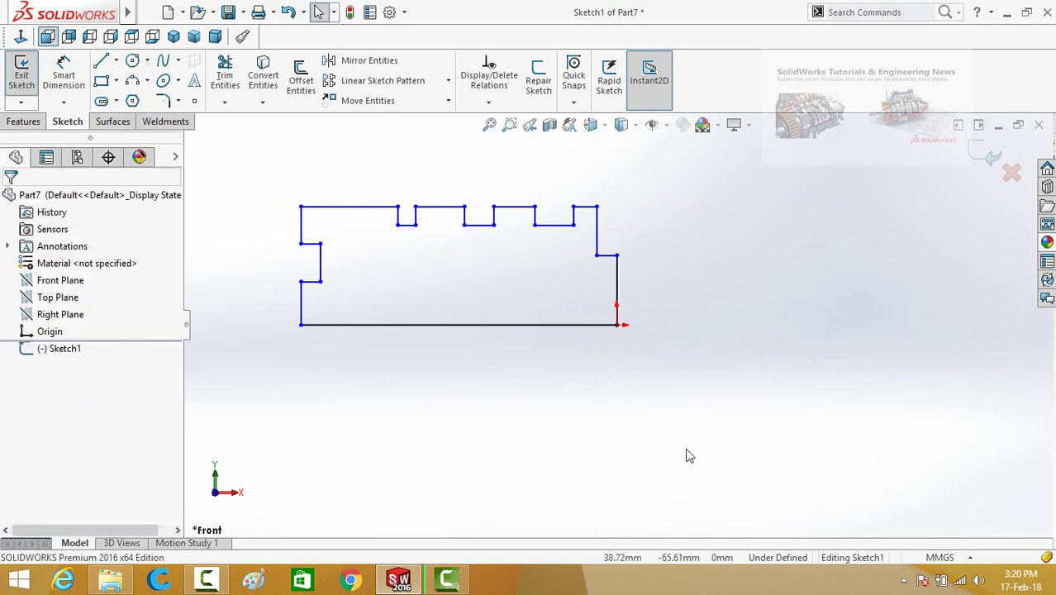
right_click_drag(686, 455, 679, 307)
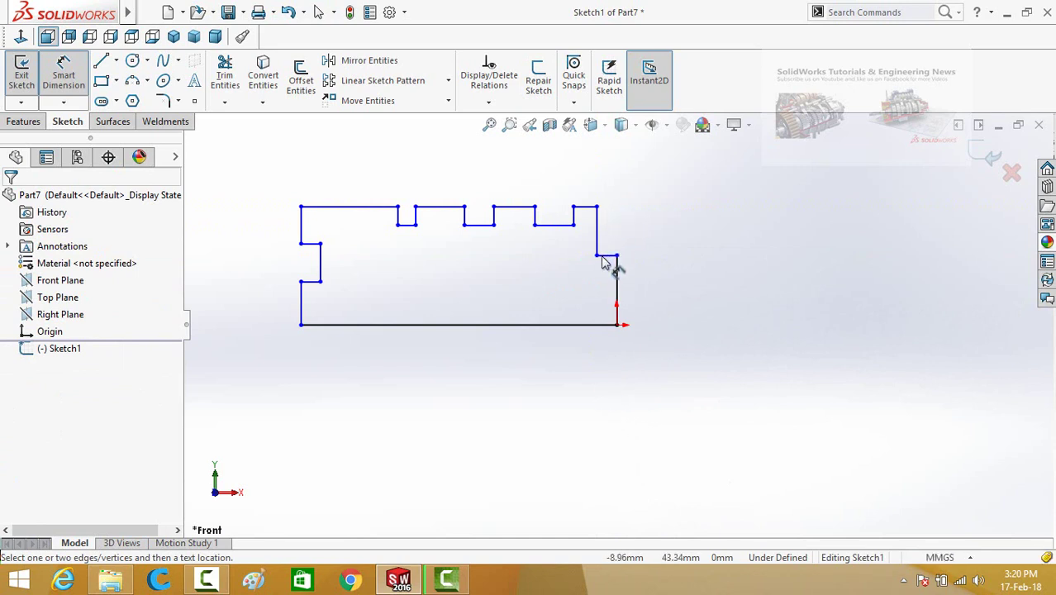
scroll(595, 219, "down", 1)
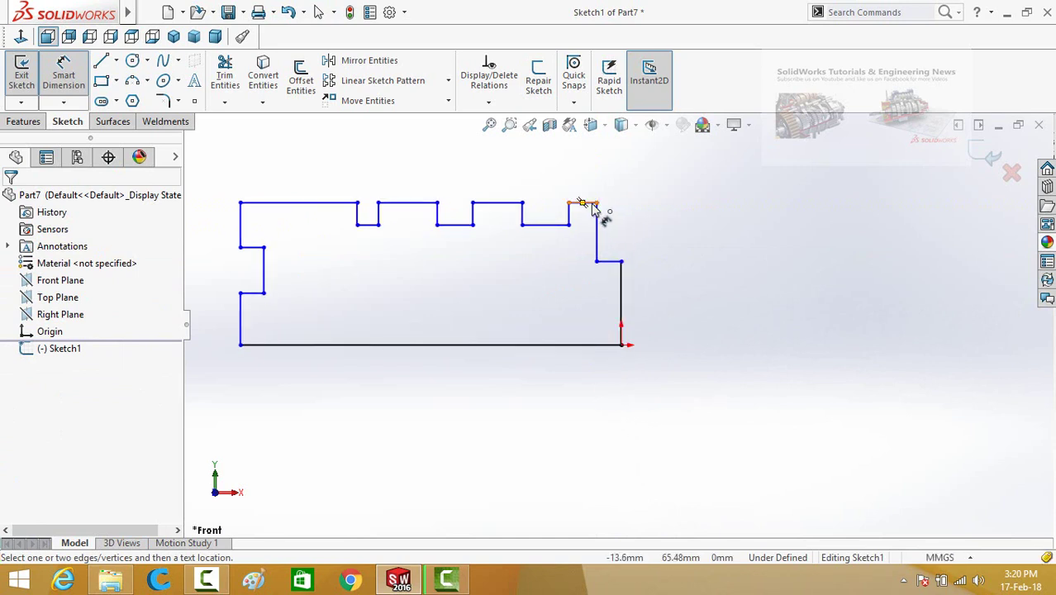
left_click(591, 204)
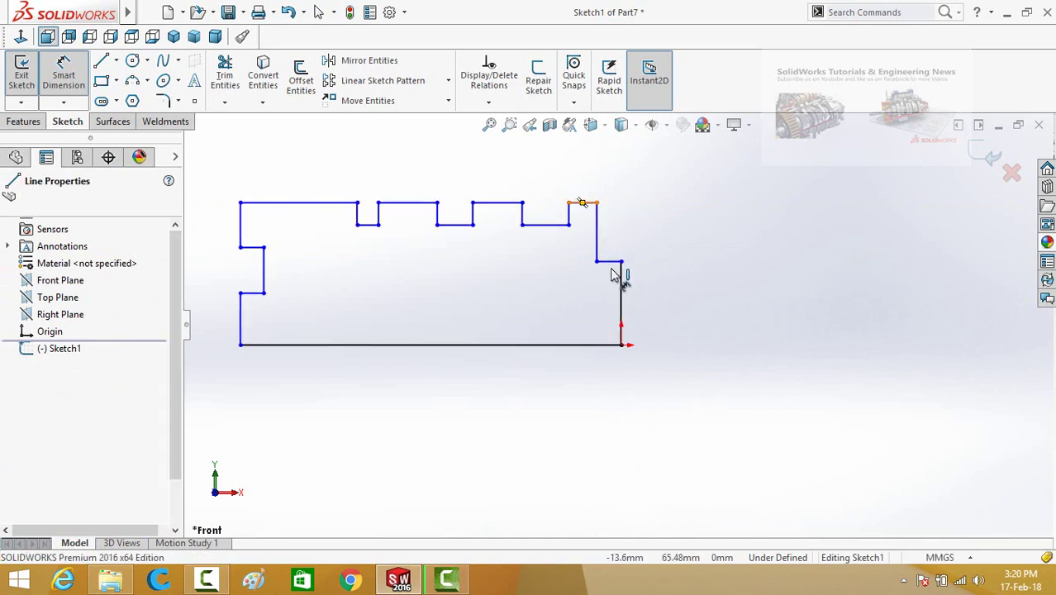
left_click(597, 345)
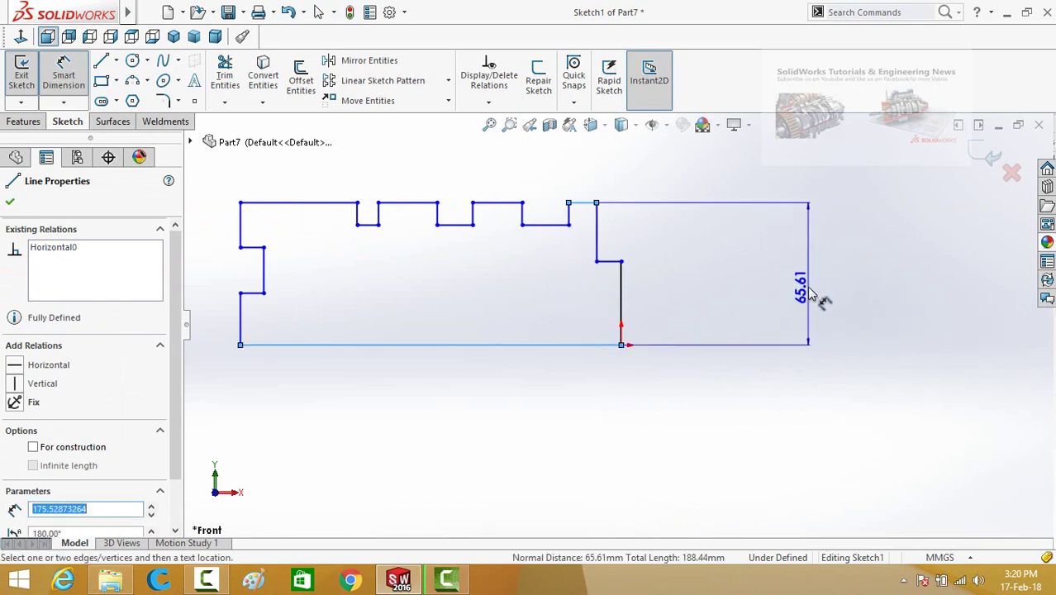
left_click(810, 293)
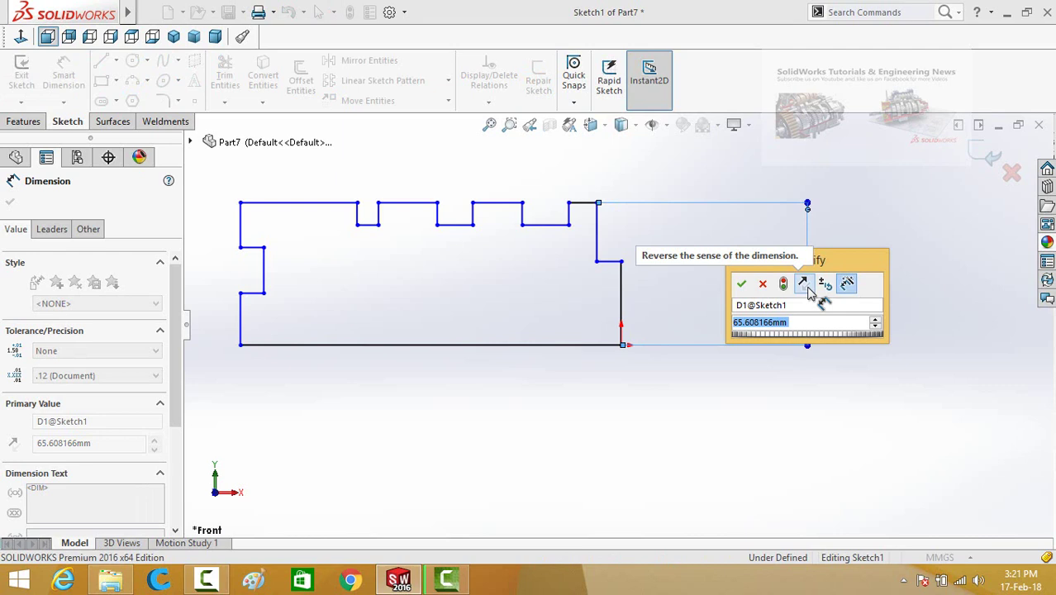
type("1in")
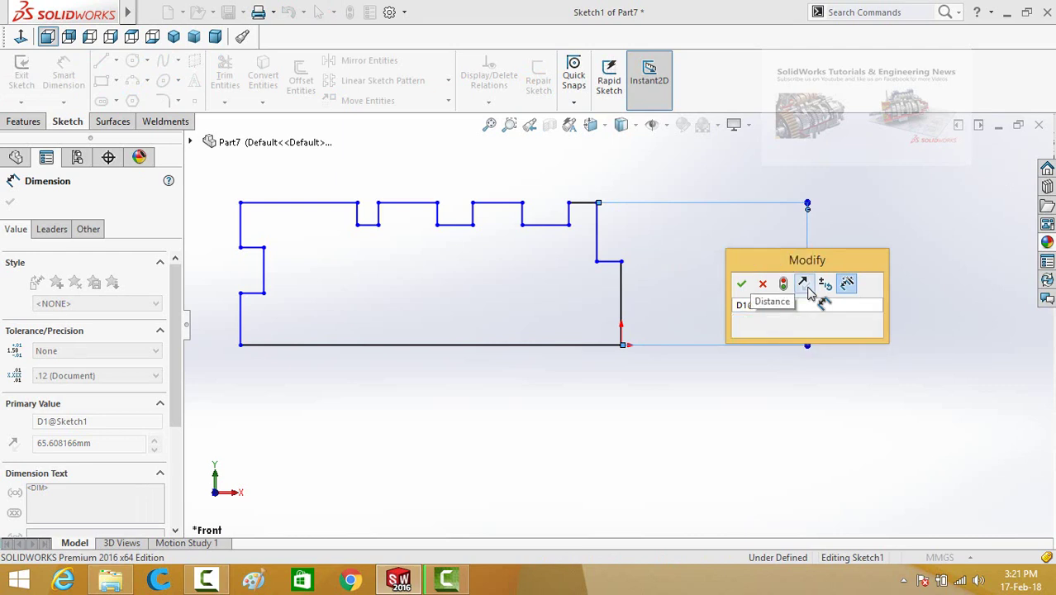
key("Return")
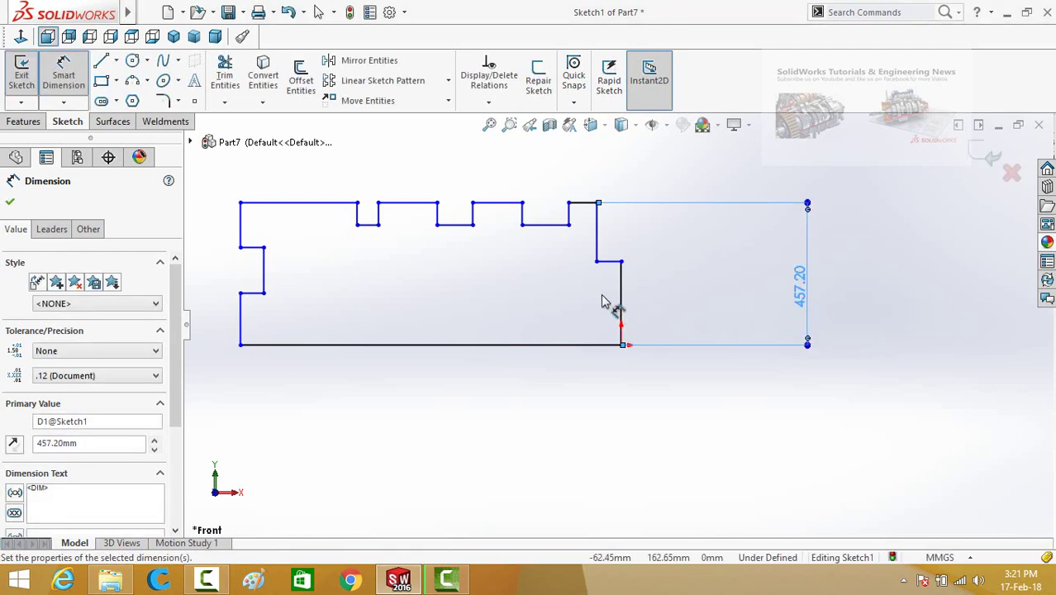
Step: Dimension the bottom edge length as 1.3 m (1300 mm)
left_click(541, 338)
left_click(526, 417)
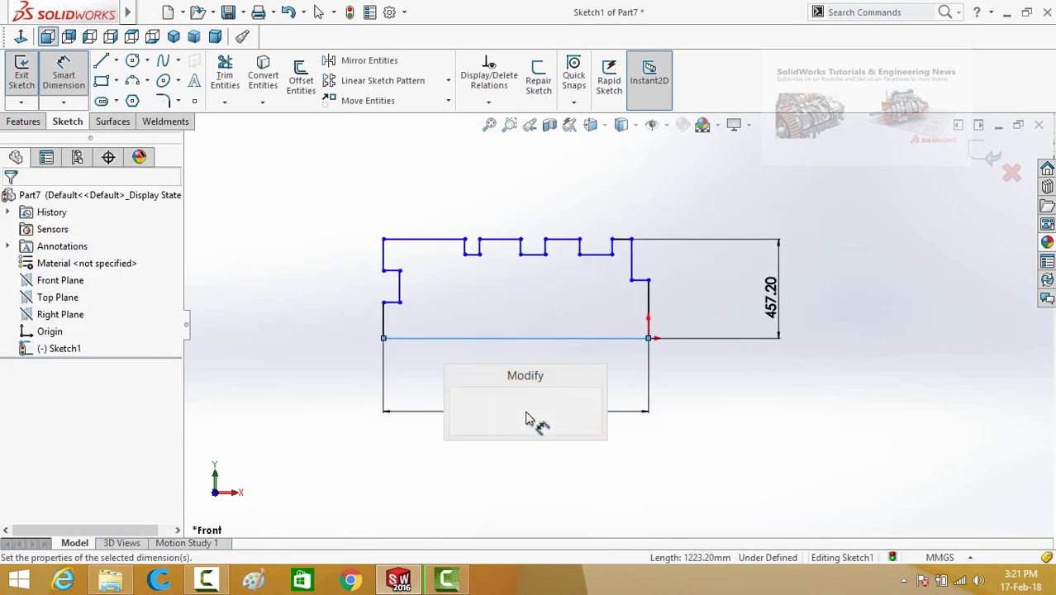
type("1")
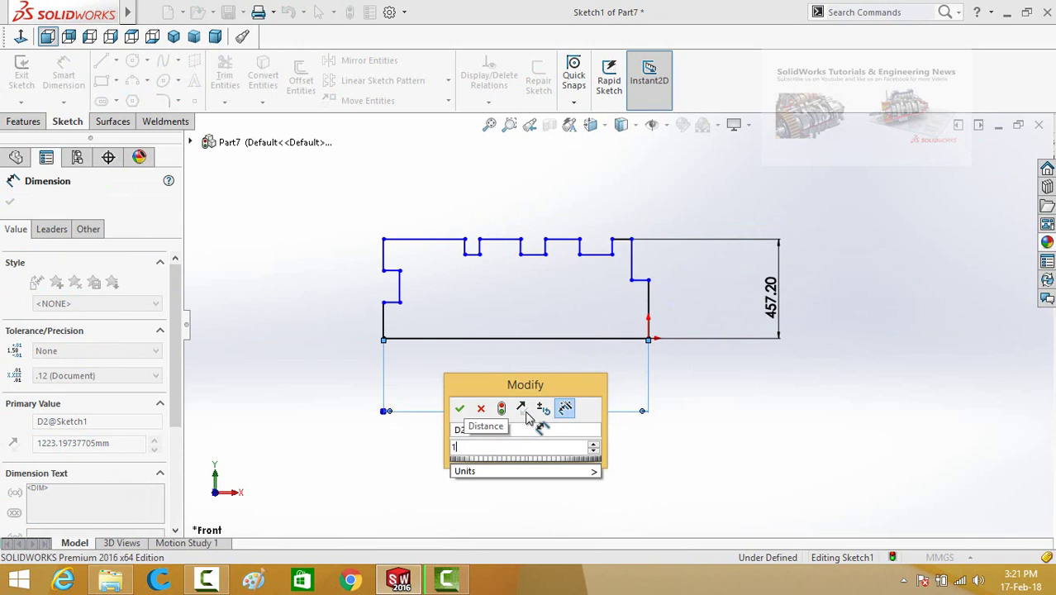
type(".3m")
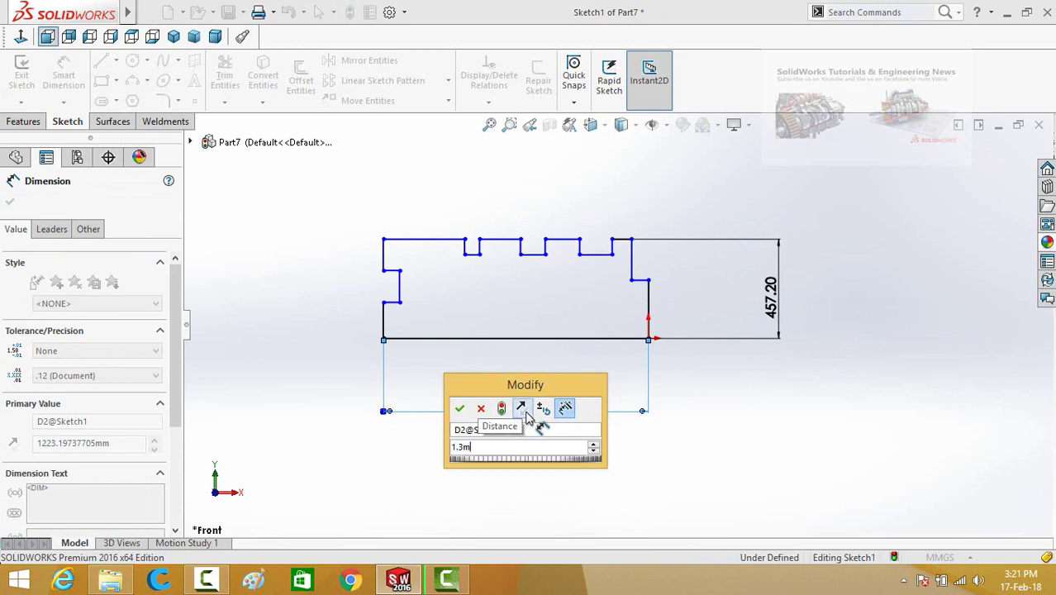
key("Return")
left_click(591, 379)
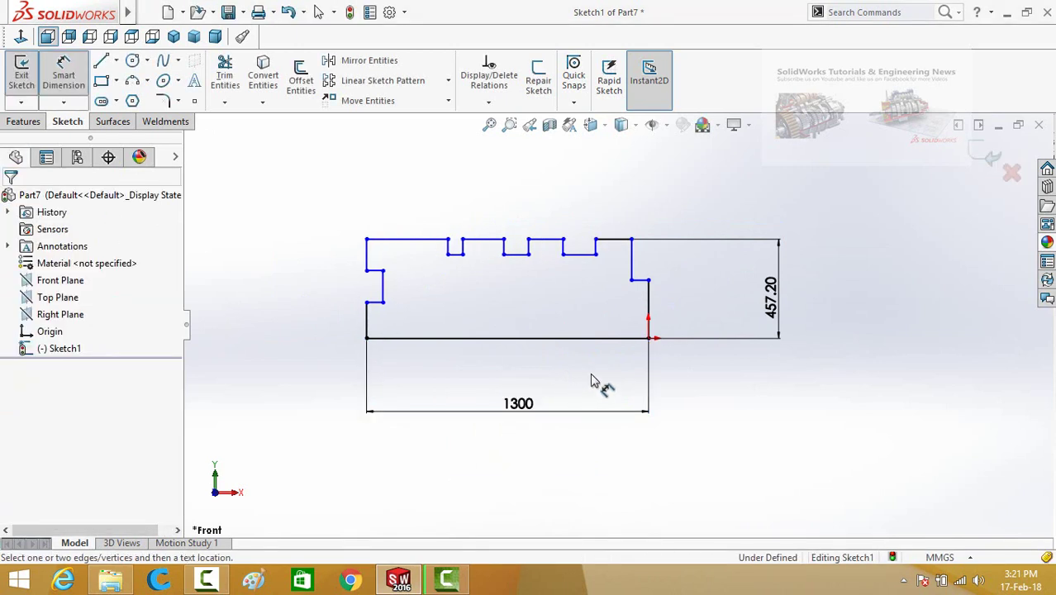
Step: Make the three groove bottom lines equal in length
key("Escape")
scroll(589, 278, "down", 3)
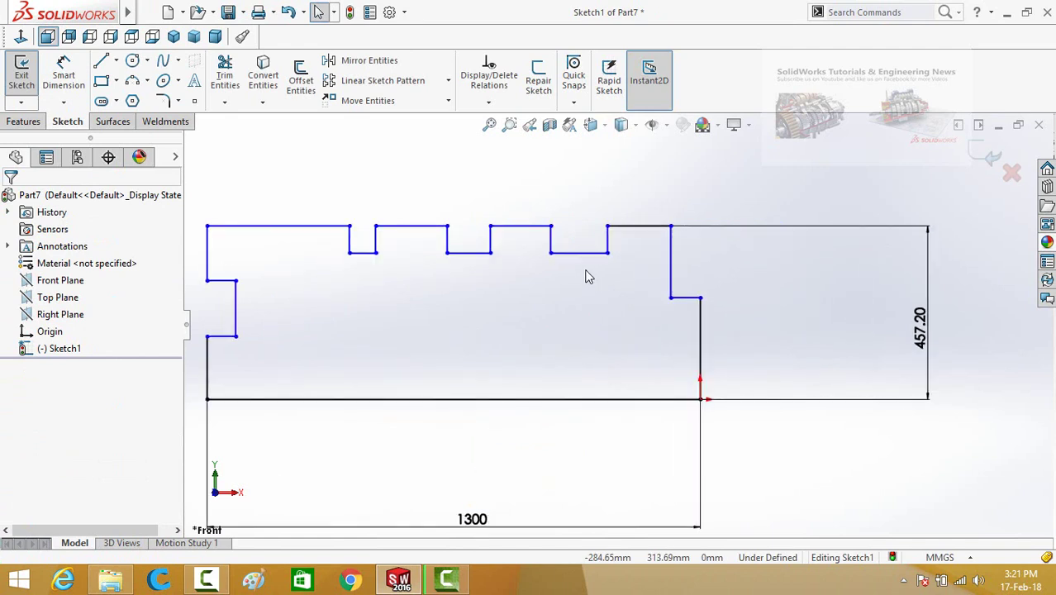
scroll(588, 295, "up", 1)
left_click(584, 265)
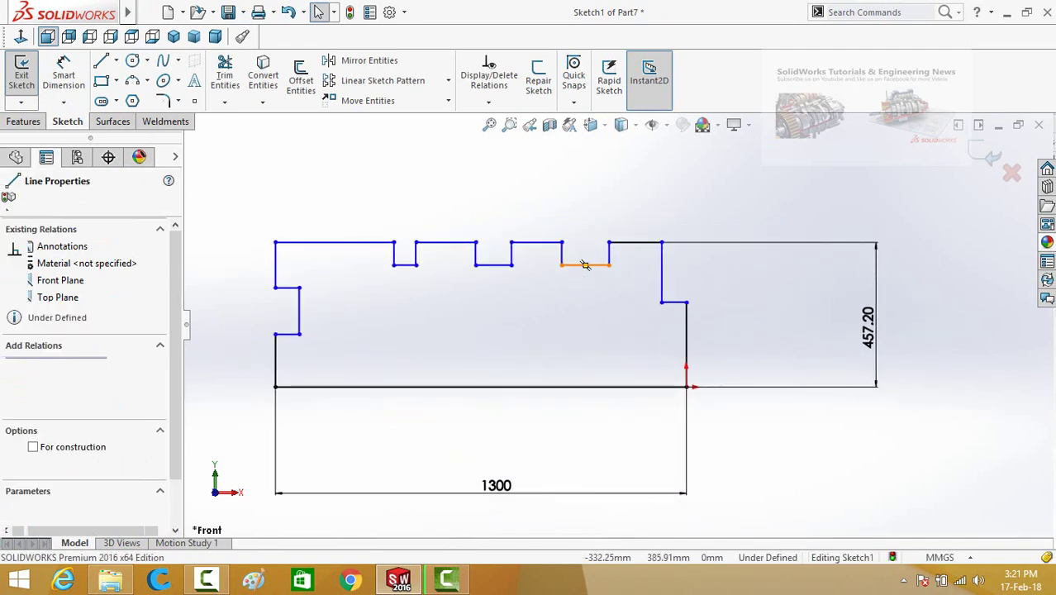
left_click(494, 264, "ctrl")
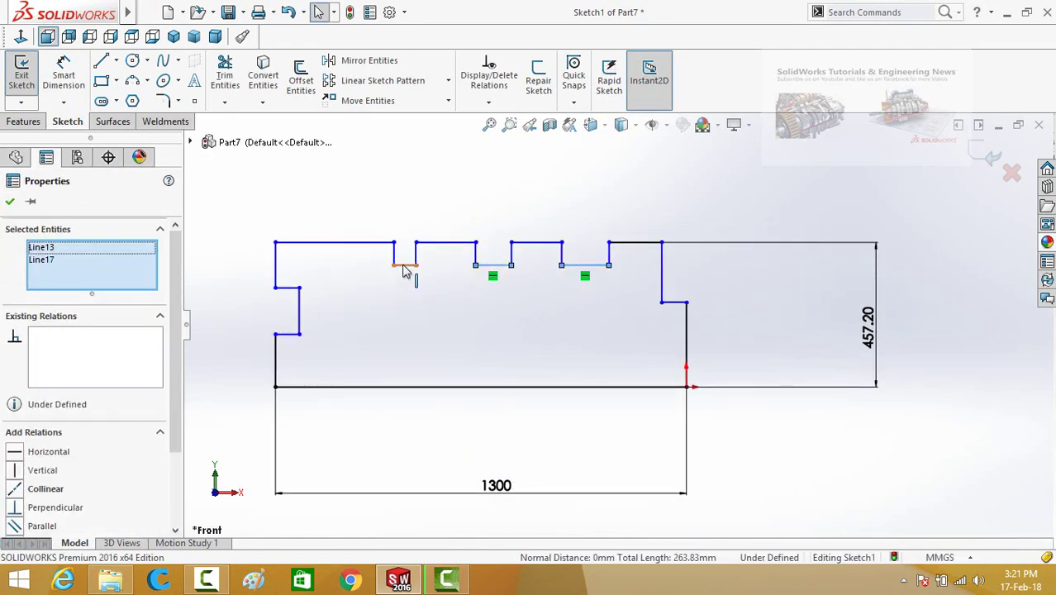
left_click(404, 264, "ctrl")
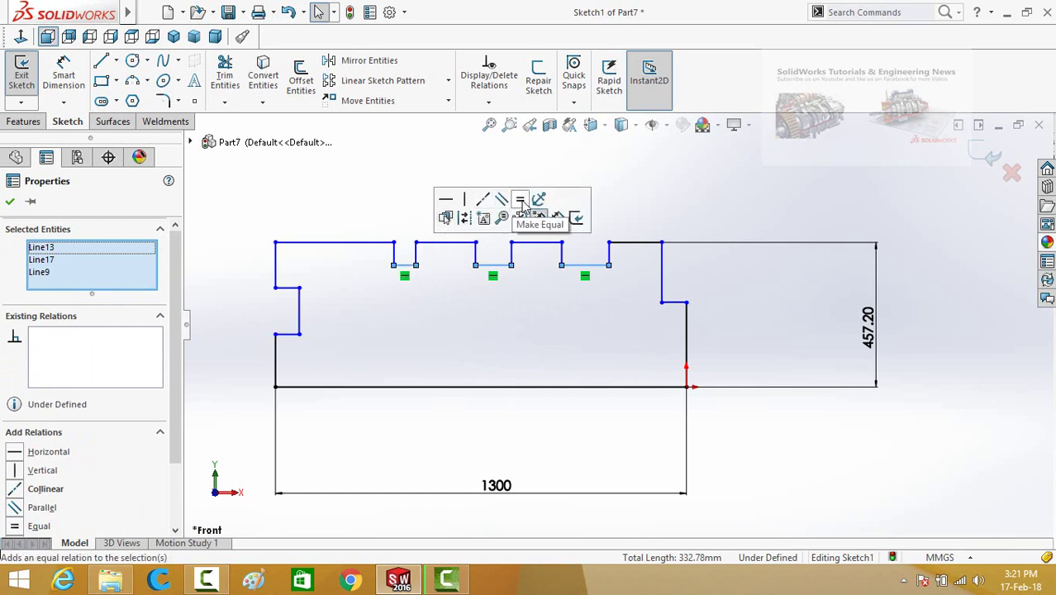
left_click(522, 201)
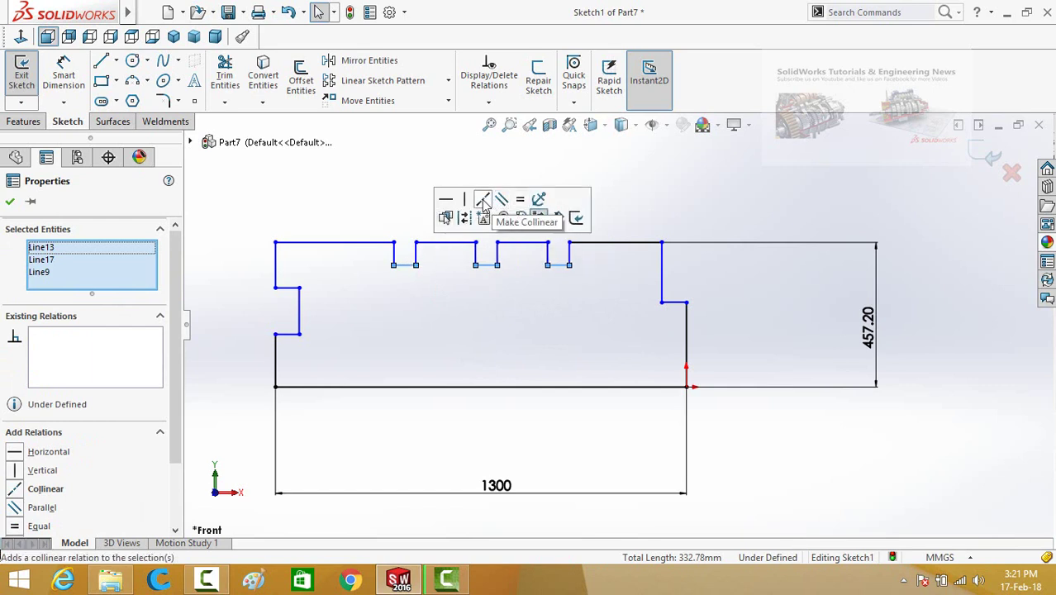
left_click(507, 322)
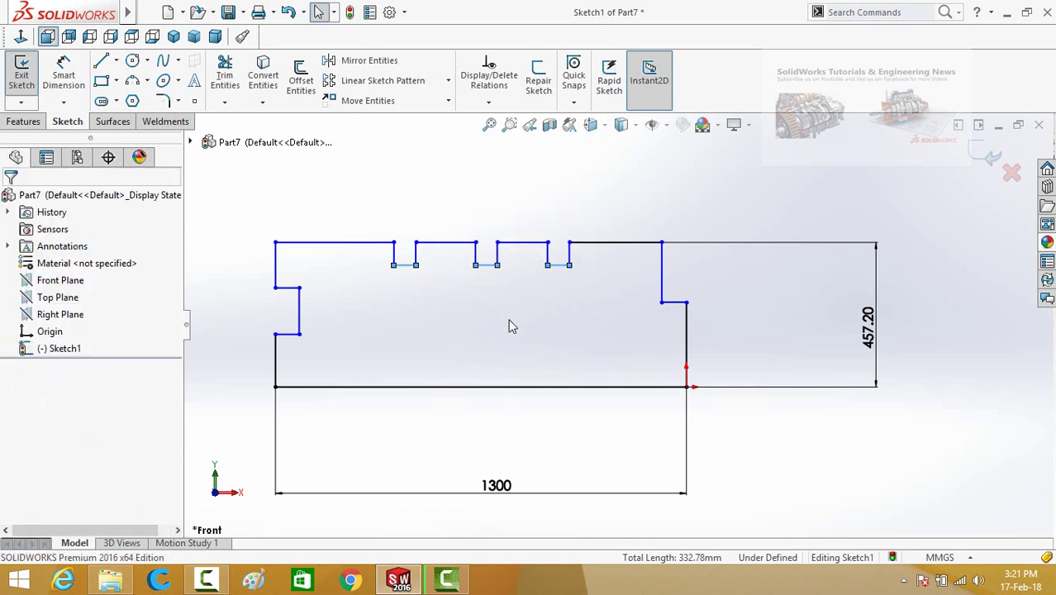
Step: Make two top segments between the grooves collinear
left_click(516, 243)
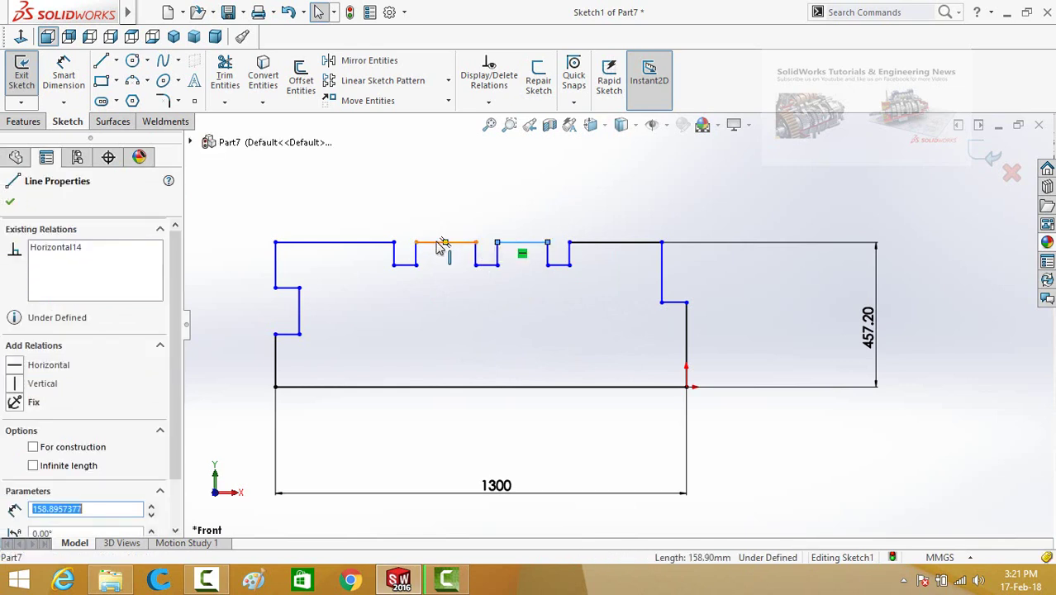
left_click(433, 243, "ctrl")
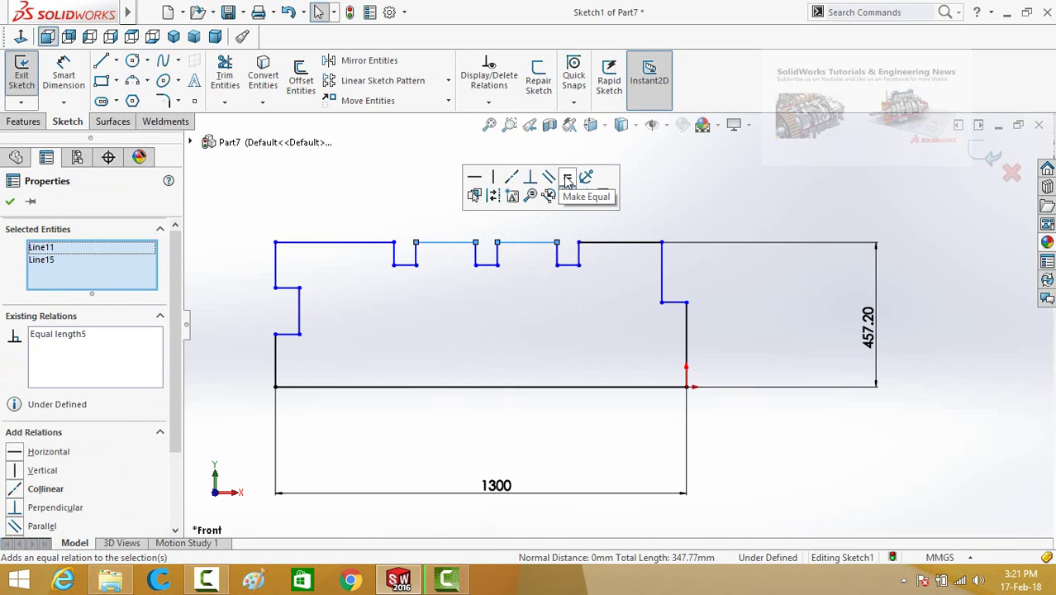
left_click(512, 177)
left_click(528, 316)
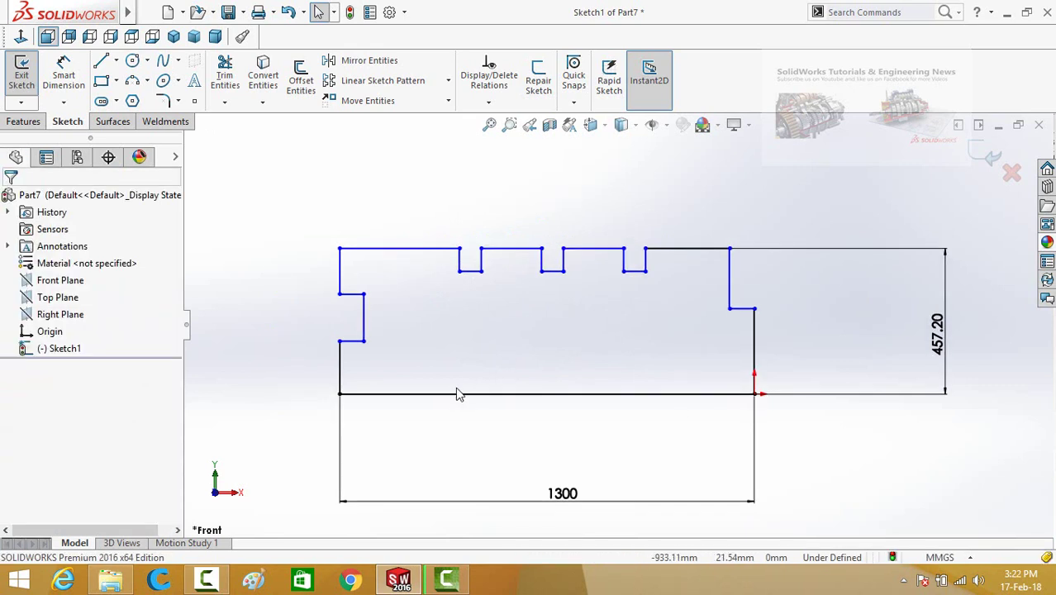
scroll(460, 394, "up", 3)
Step: Start a dimension between the left step's vertical line and the outer left line
right_click_drag(353, 356, 343, 308)
scroll(453, 327, "down", 5)
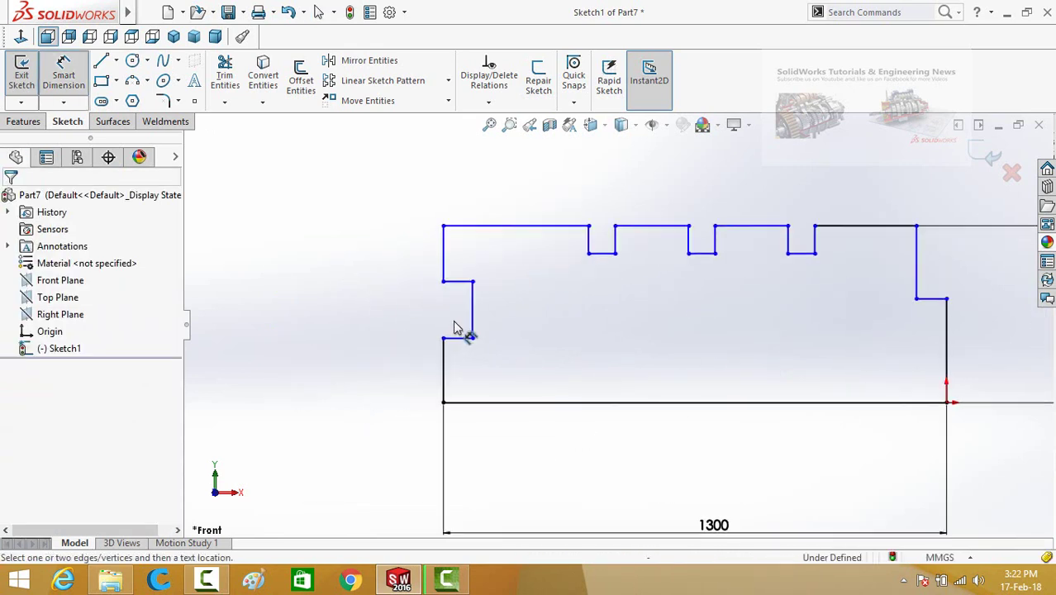
left_click(473, 323)
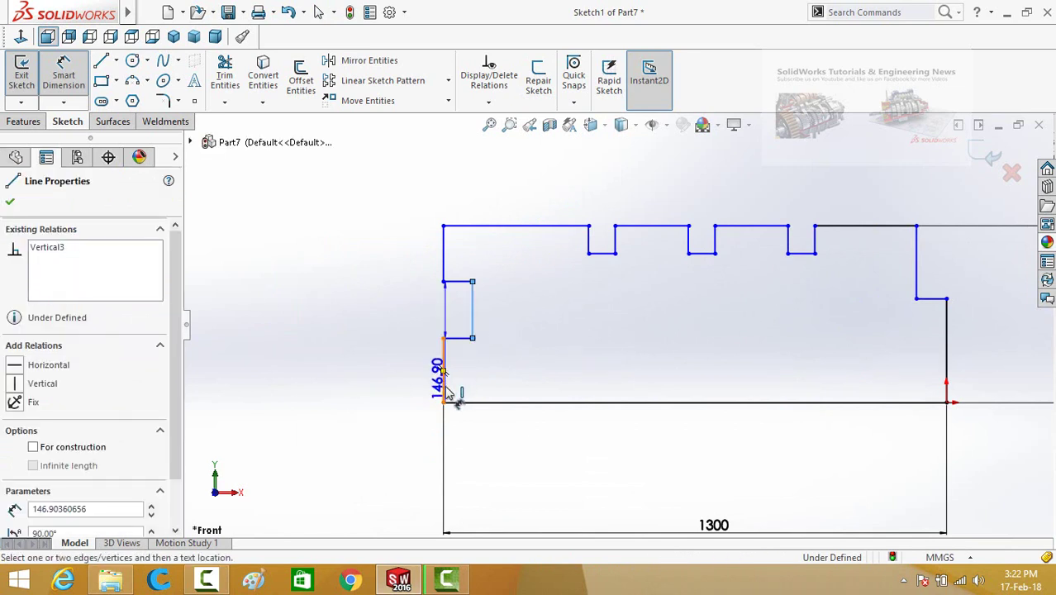
left_click(445, 389)
Step: Set the left step depth dimension to 101.60 mm
left_click(352, 327)
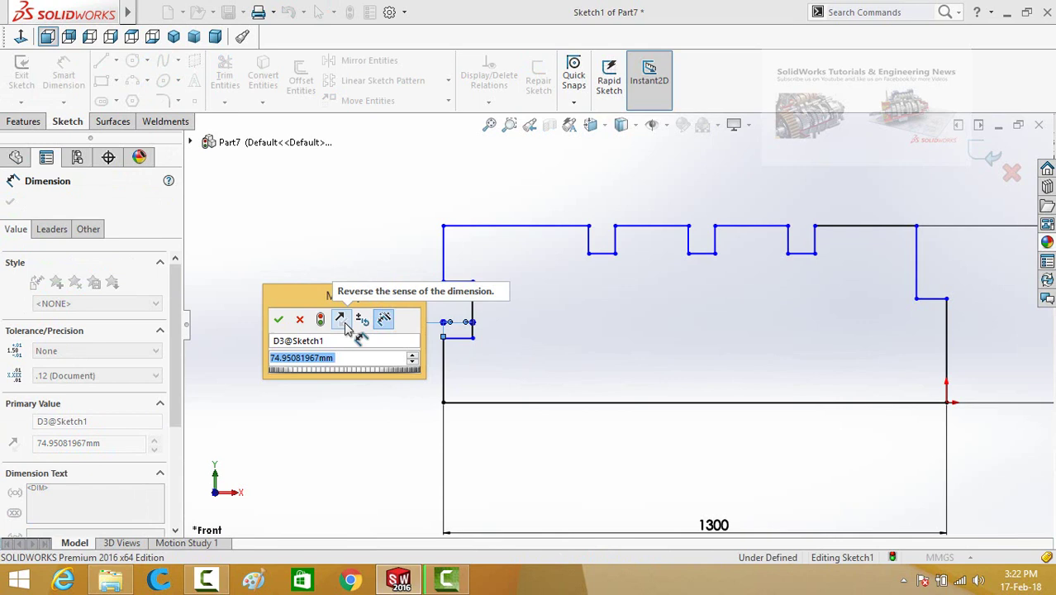
type("101.6")
key("Return")
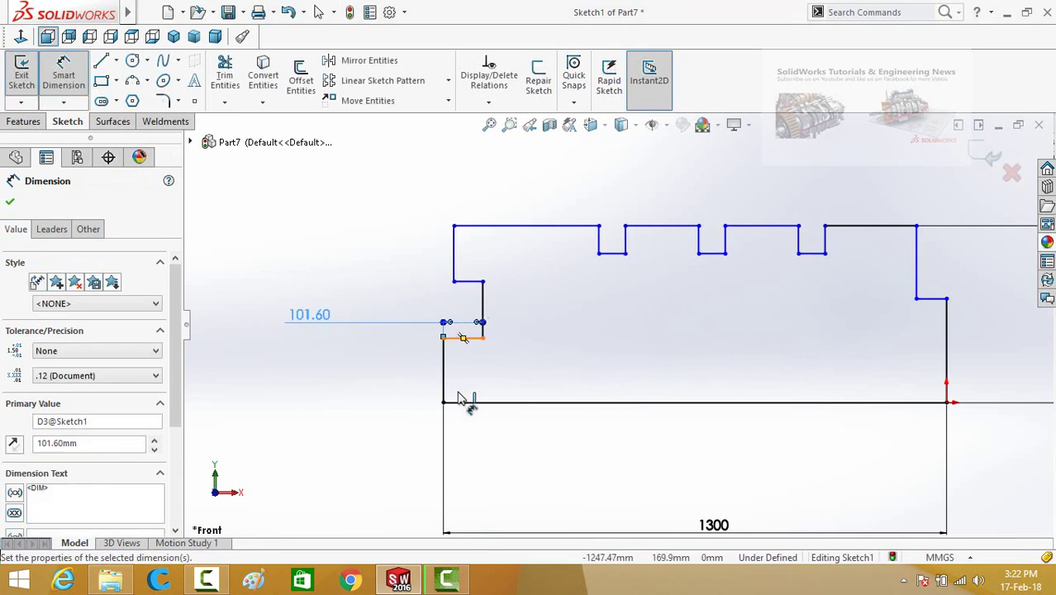
key("Escape")
Step: Make the two left vertical lines collinear and equal in length
left_click(443, 369)
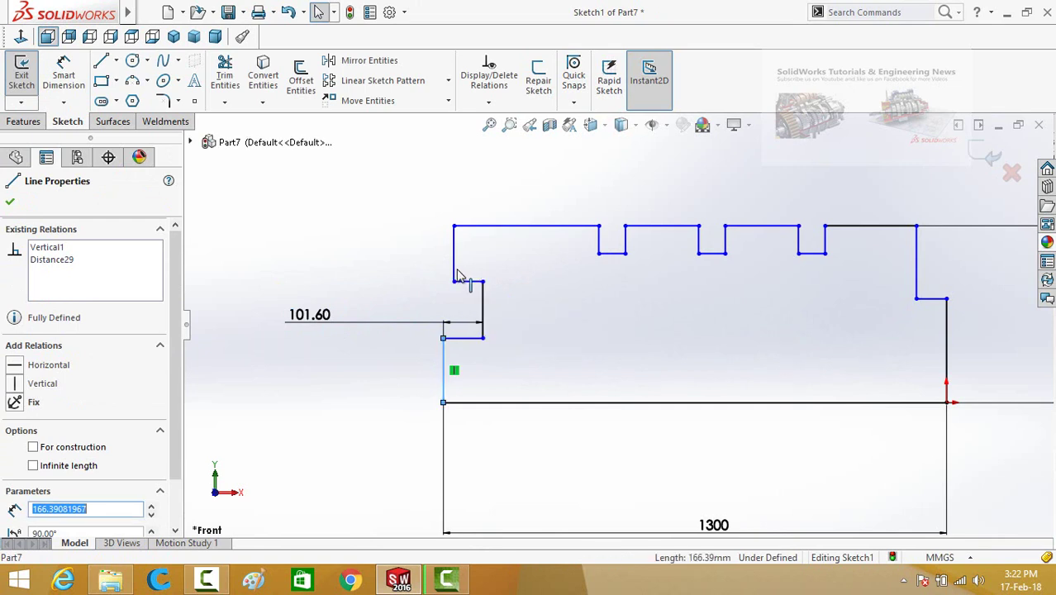
left_click(453, 257, "ctrl")
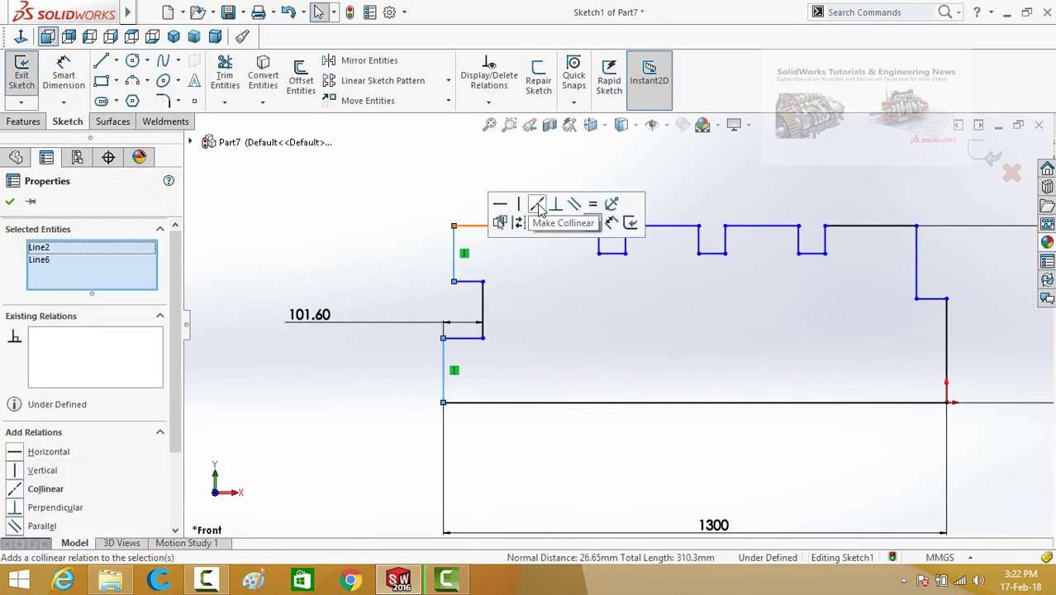
left_click(537, 205)
left_click(593, 206)
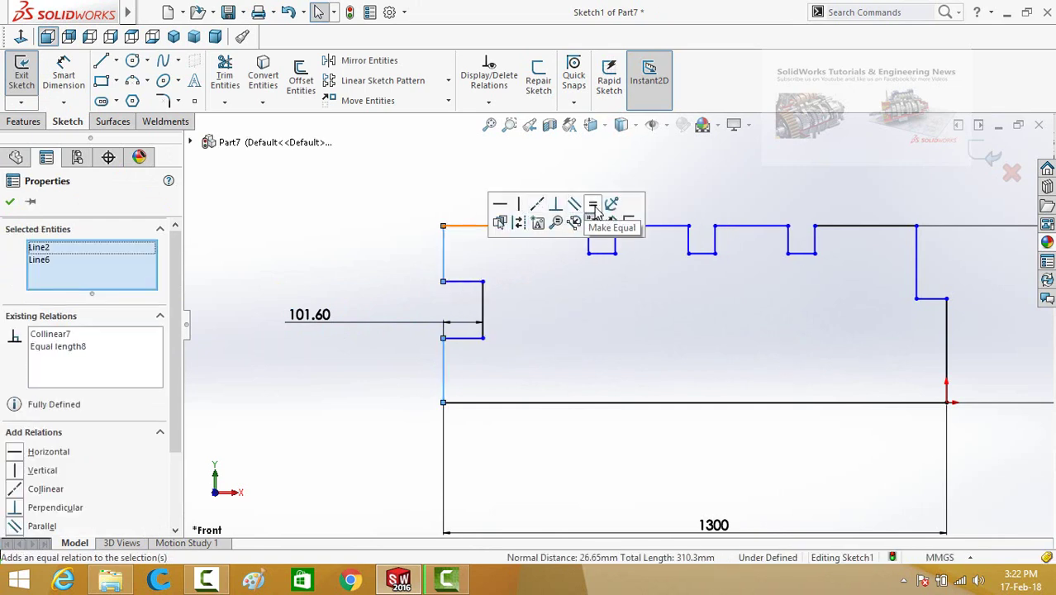
left_click(611, 350)
scroll(615, 326, "up", 2)
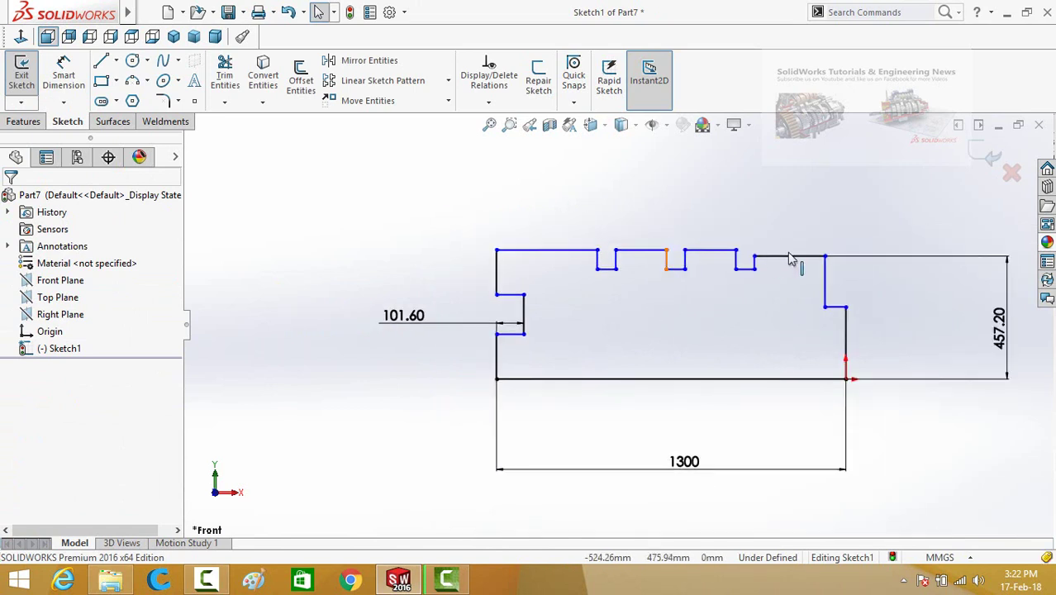
scroll(789, 259, "down", 2)
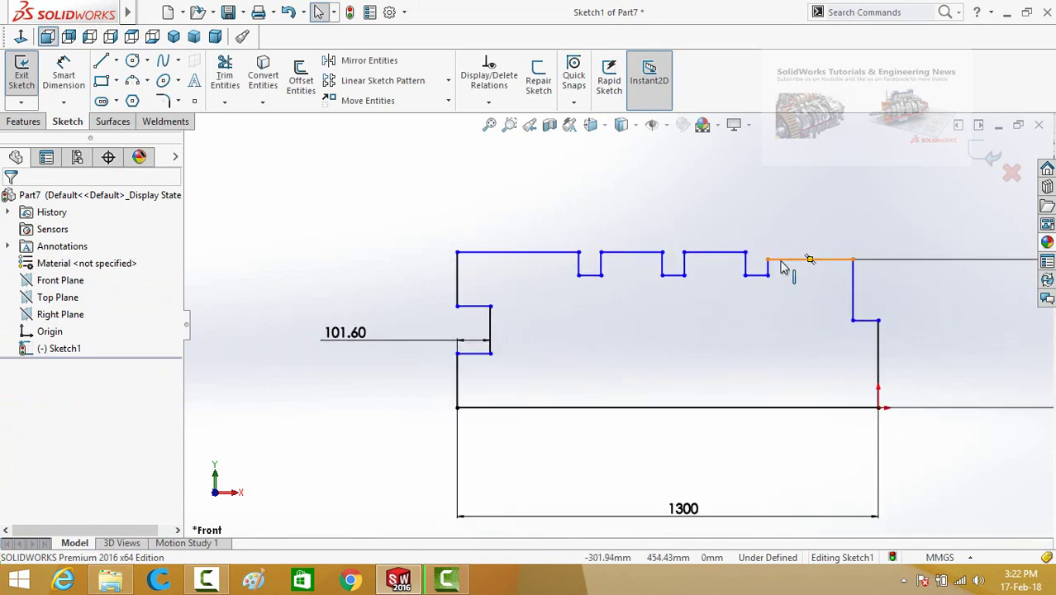
Step: Make the top-right lines and the top-left edge collinear with the grooved top segments
left_click(782, 261)
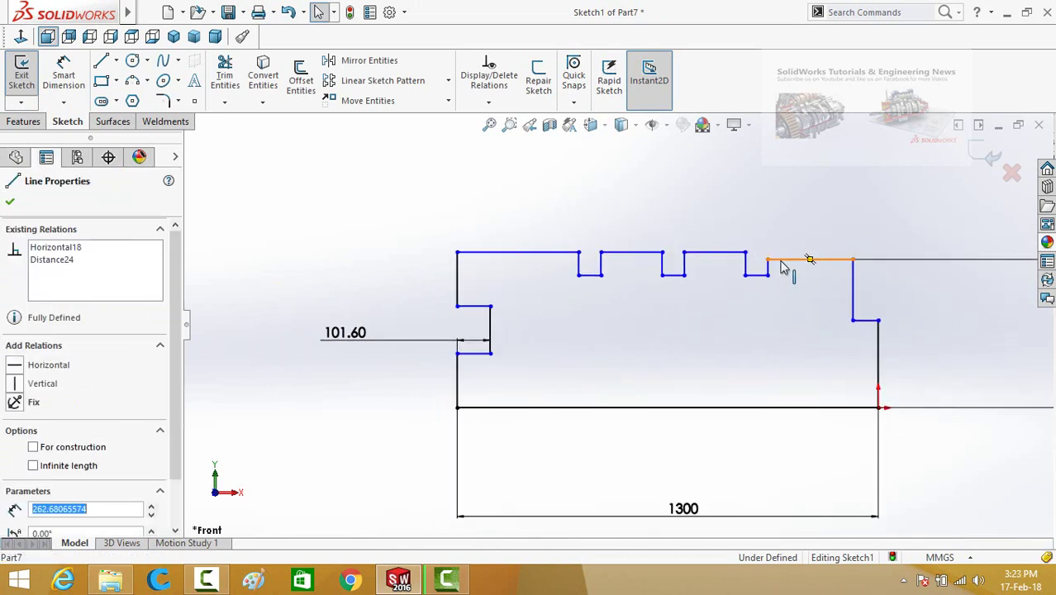
left_click(733, 252, "ctrl")
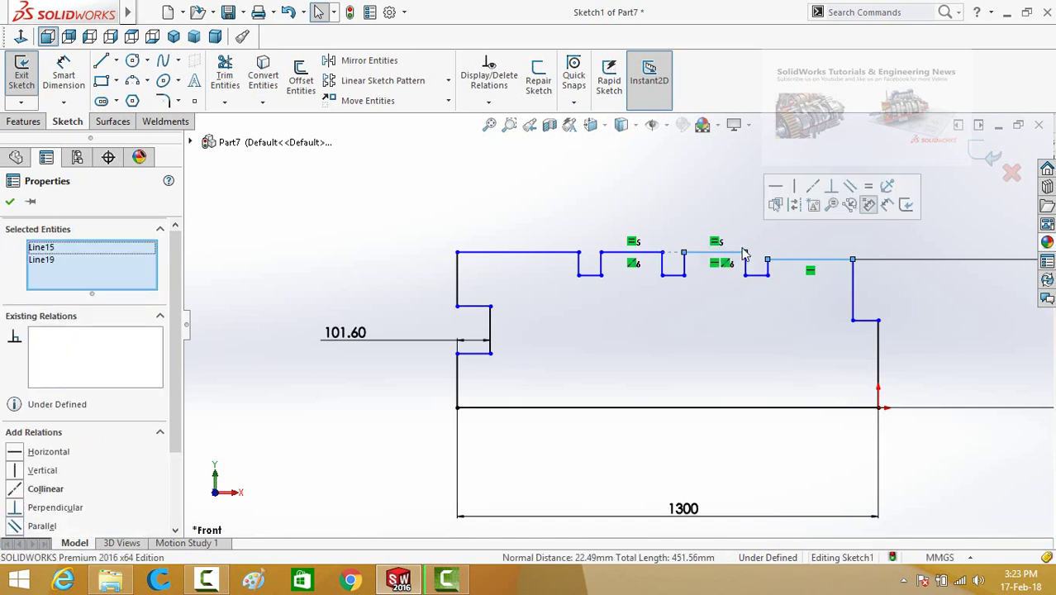
left_click(812, 187)
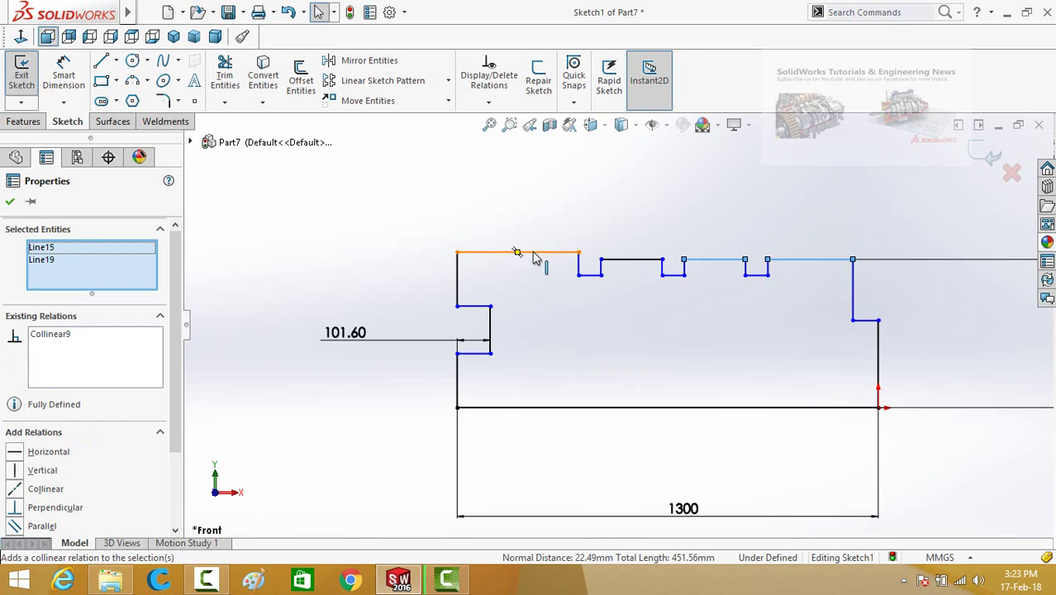
left_click(564, 252)
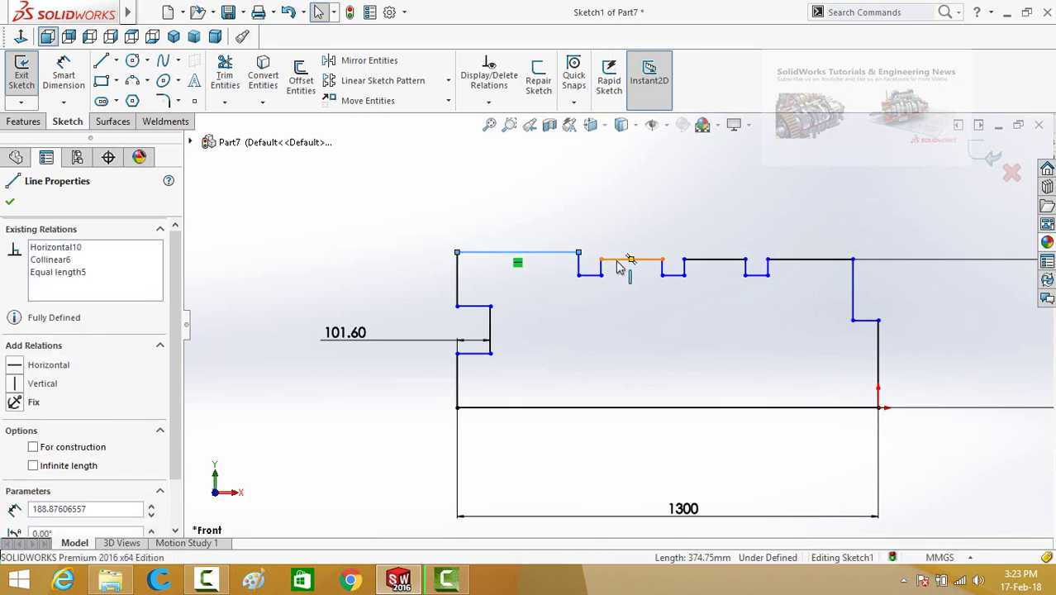
left_click(617, 261, "ctrl")
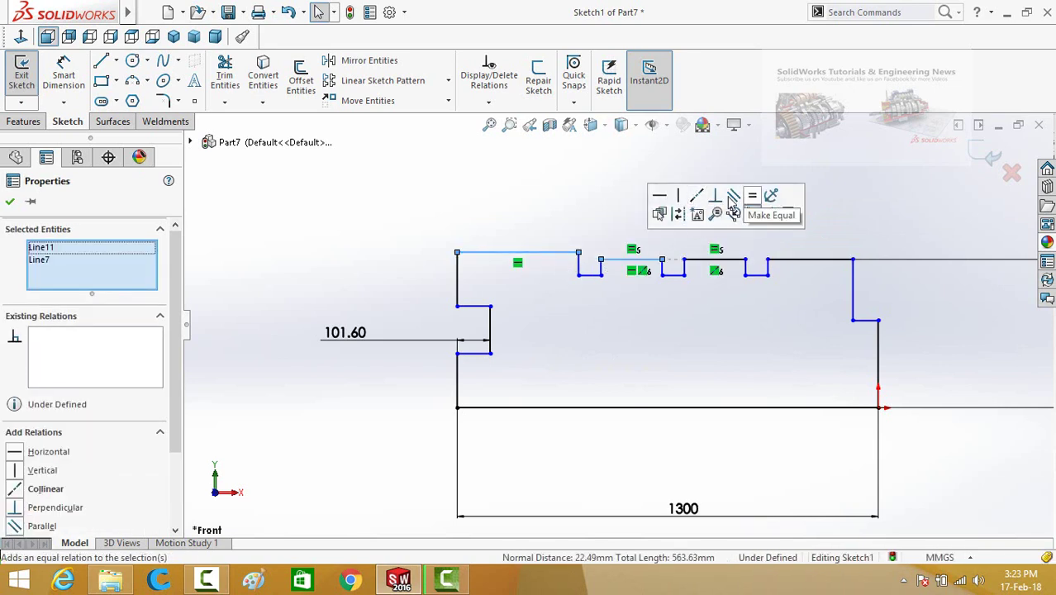
left_click(696, 196)
left_click(661, 363)
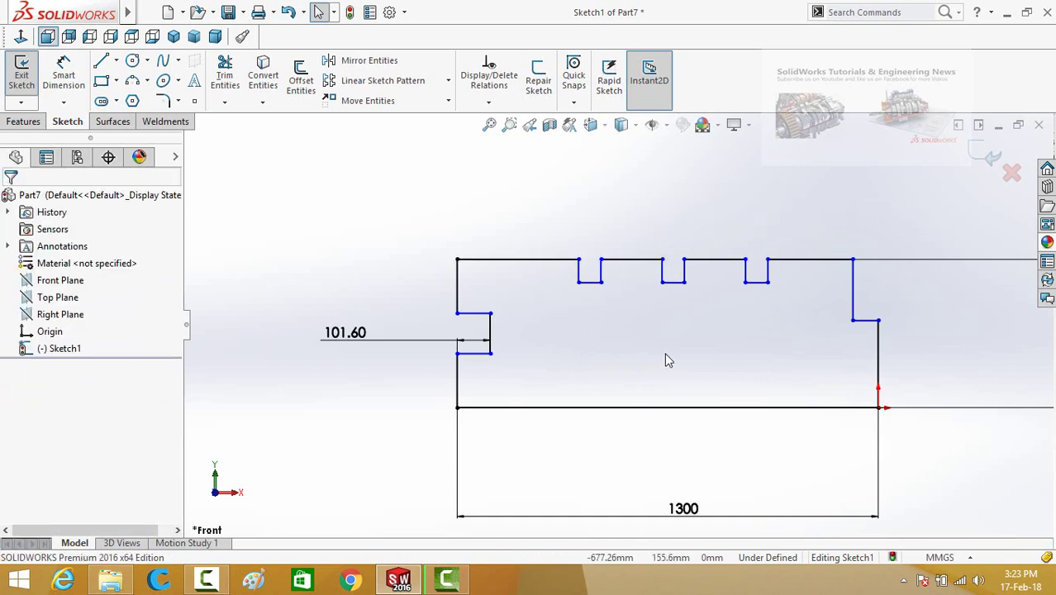
scroll(665, 351, "up", 1)
scroll(669, 347, "down", 1)
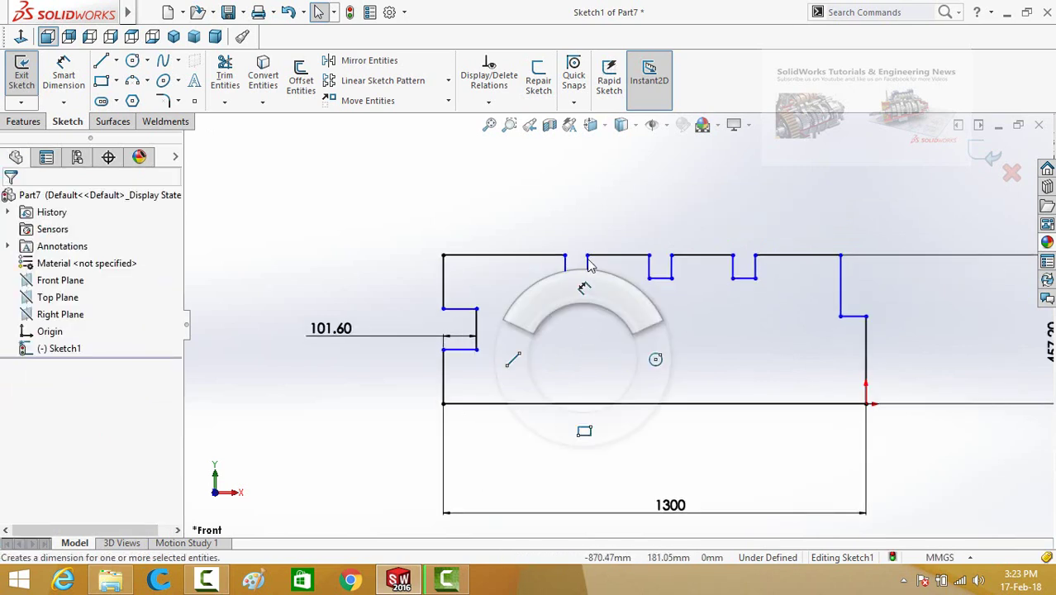
Step: Dimension the groove depth from the top-left edge at 50.80 mm
right_click_drag(583, 367, 582, 314)
scroll(581, 293, "up", 1)
left_click(542, 252)
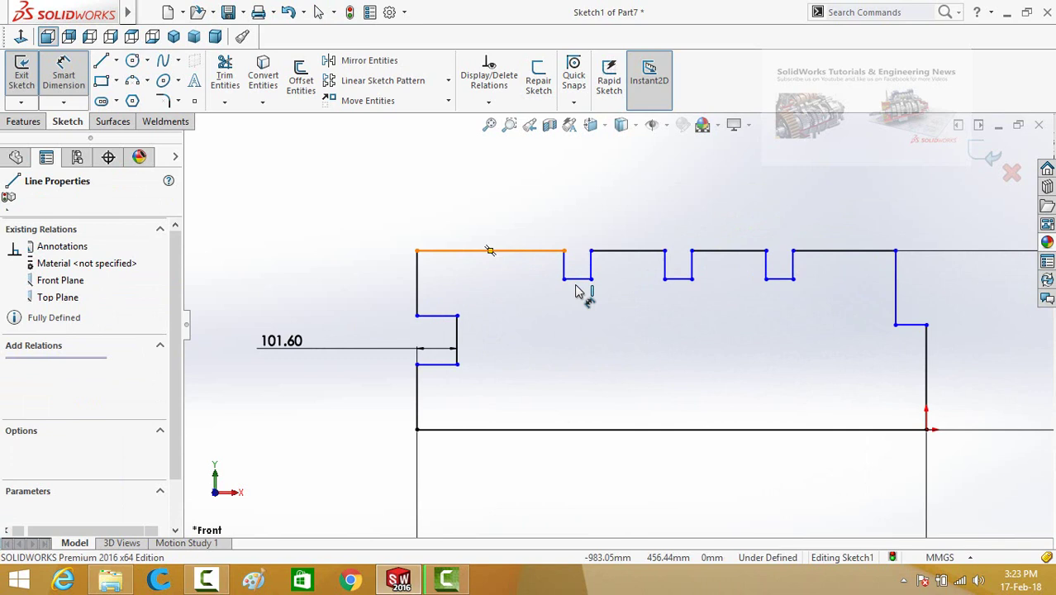
left_click(576, 279)
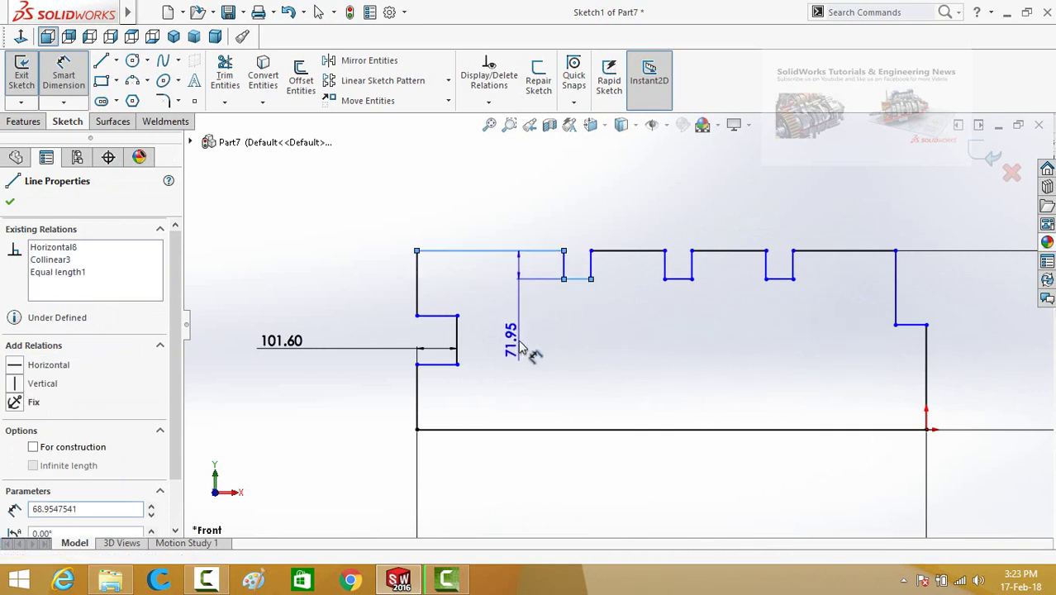
left_click(528, 351)
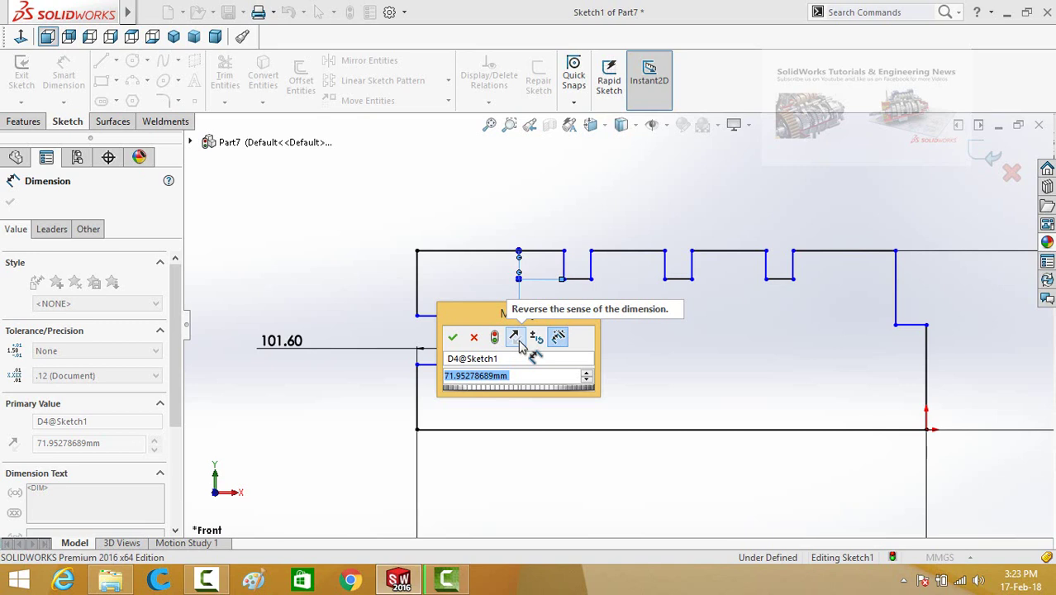
key("Return")
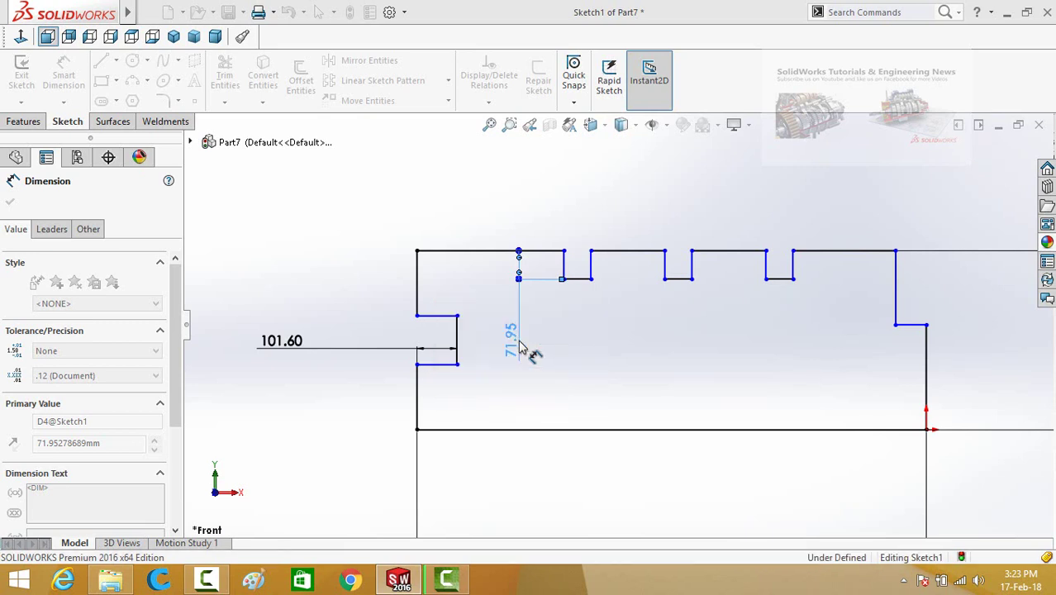
left_click(727, 359)
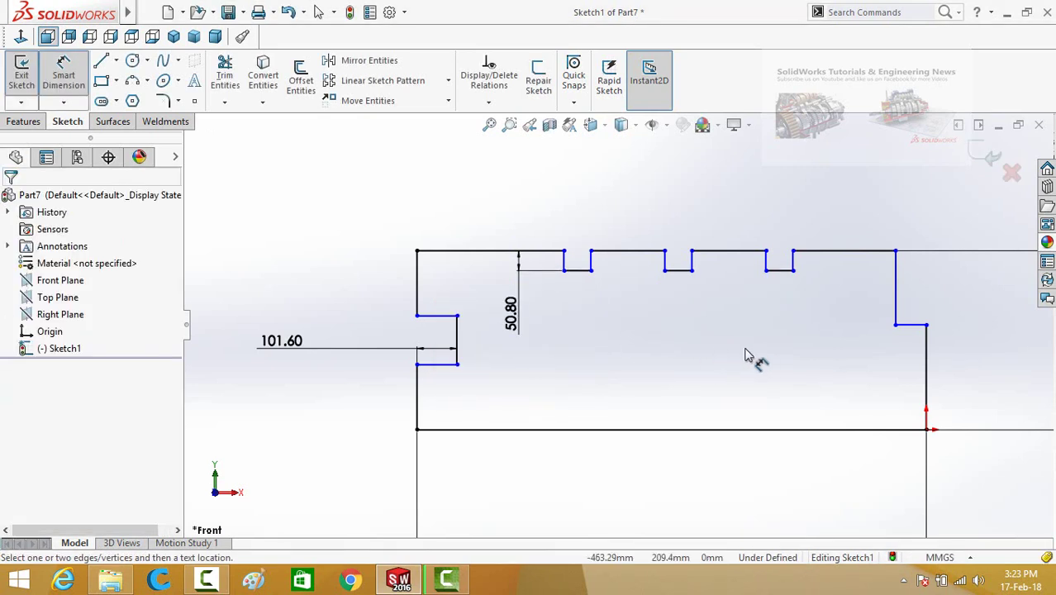
Step: Set the right step width dimension to 50.80 mm
key("f")
left_click(859, 327)
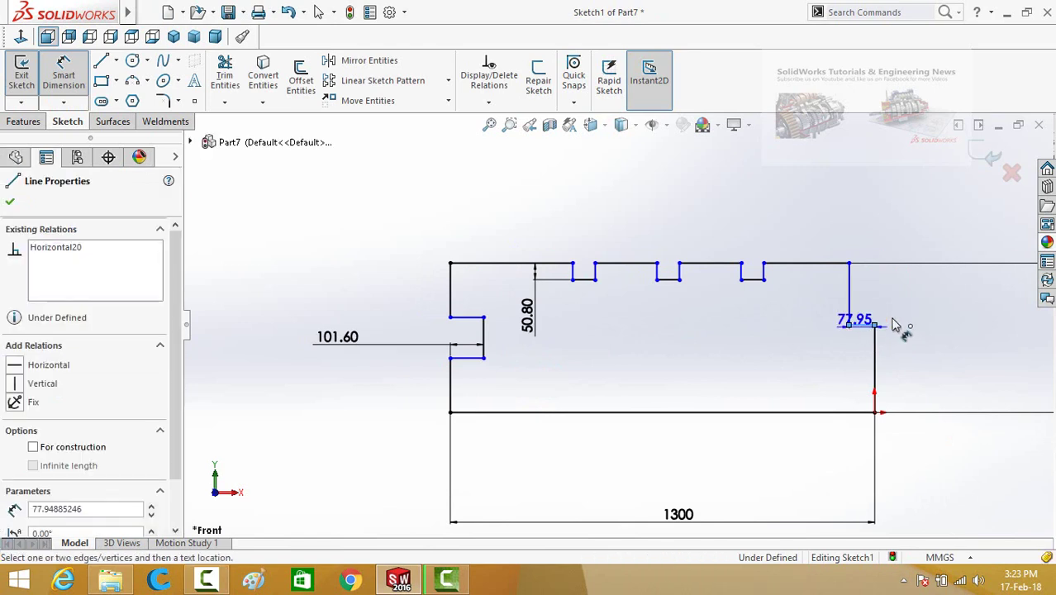
left_click(940, 318)
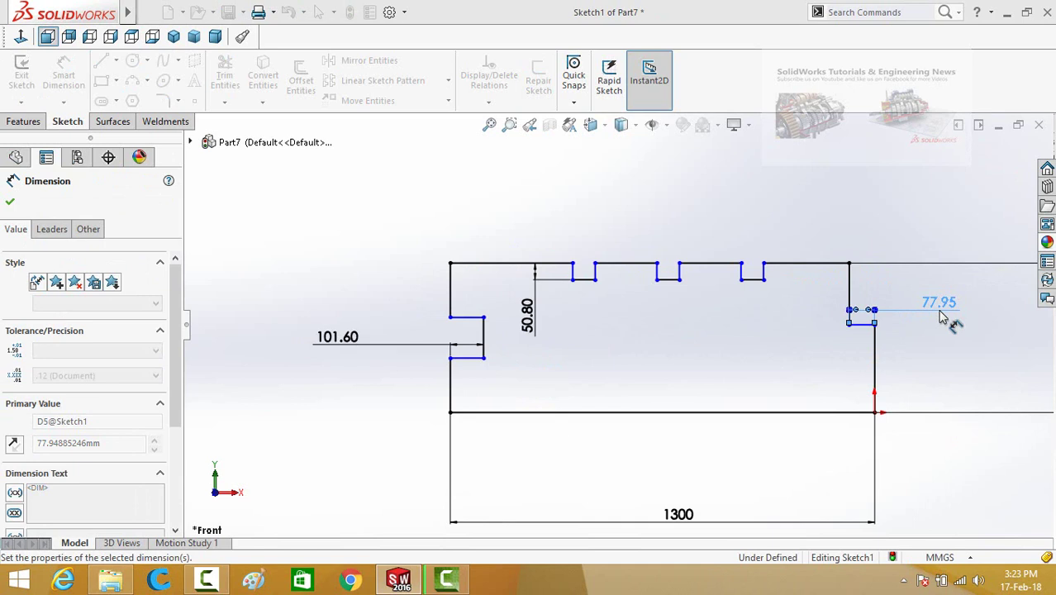
type("50.8")
key("Return")
left_click(765, 373)
key("f")
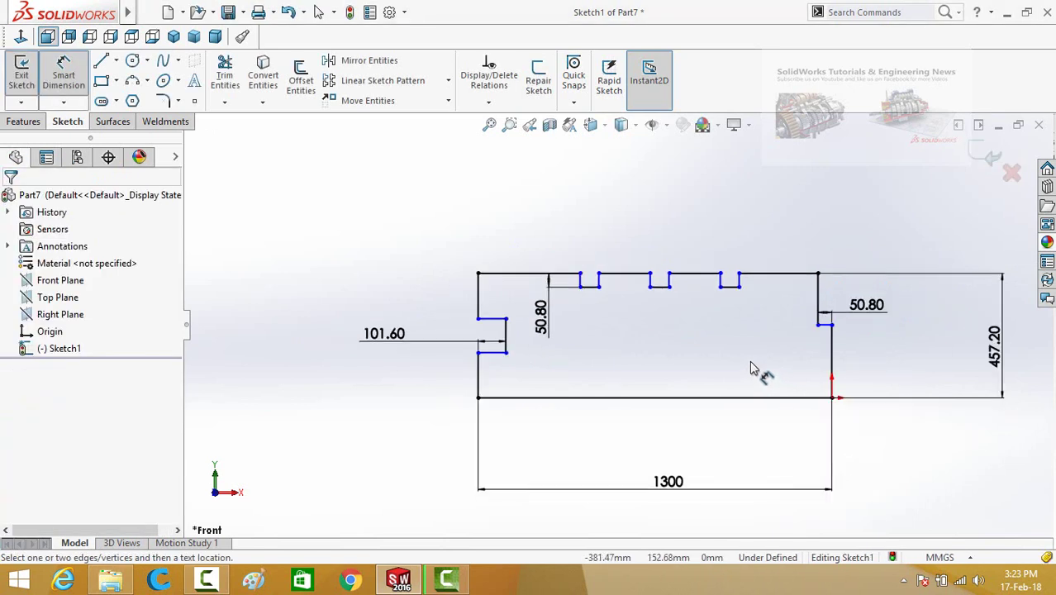
Step: Set the groove bottom width dimension to 60 mm
scroll(750, 362, "down", 1)
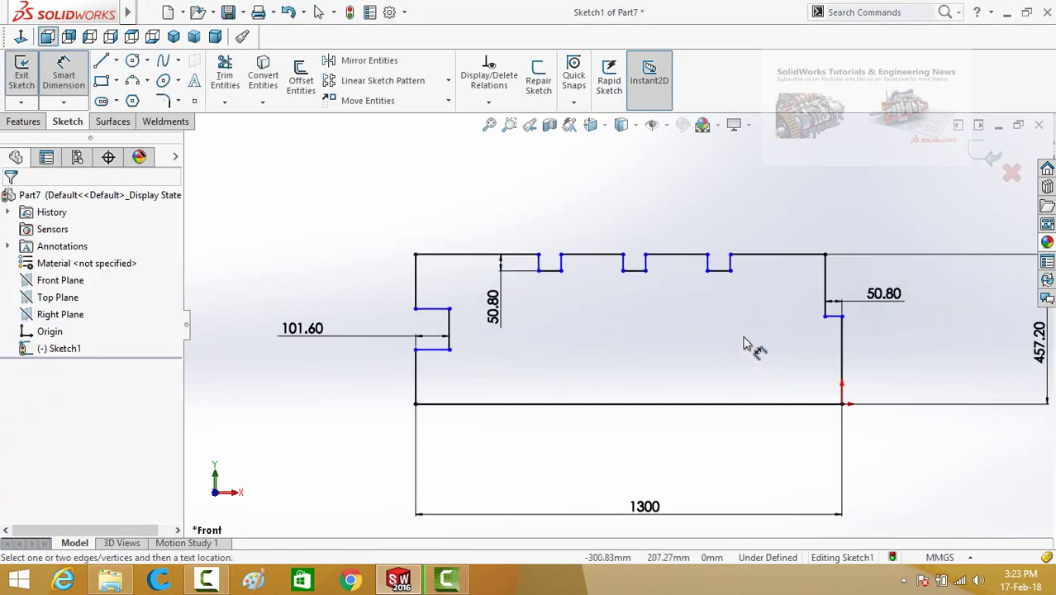
left_click(719, 271)
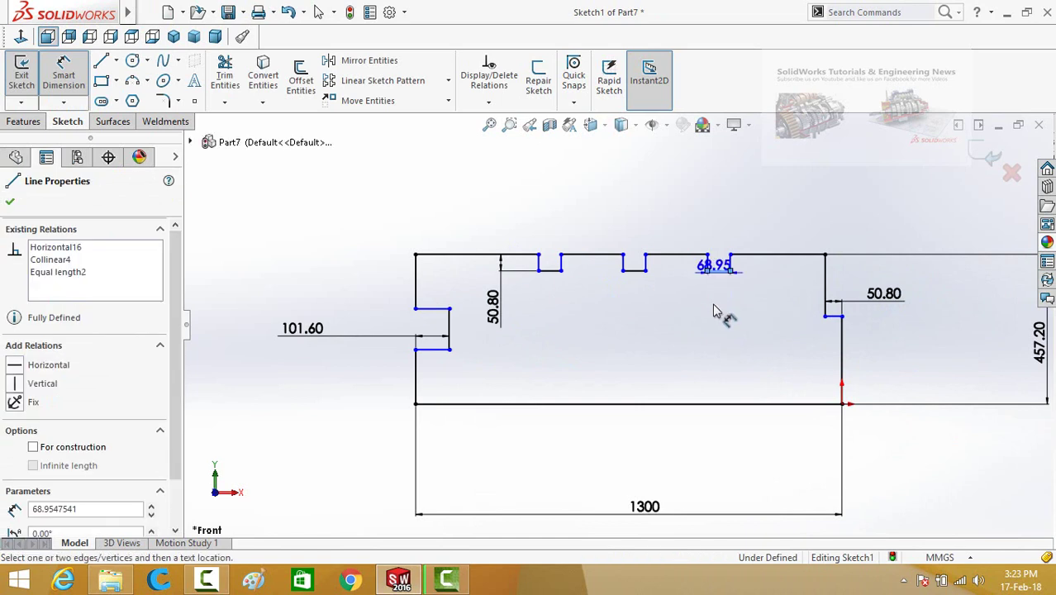
left_click(668, 318)
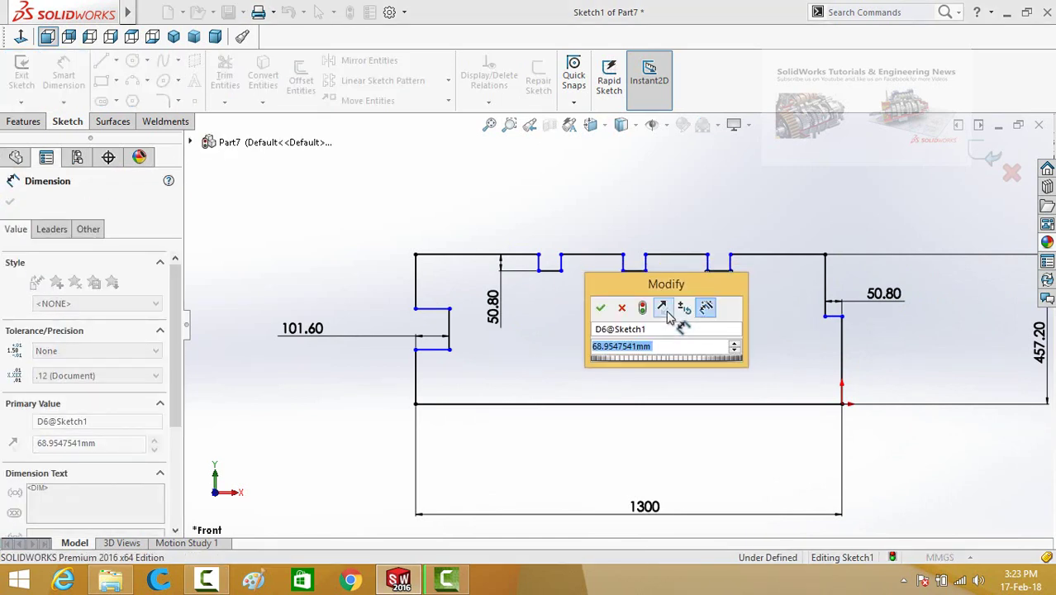
type("60")
key("Return")
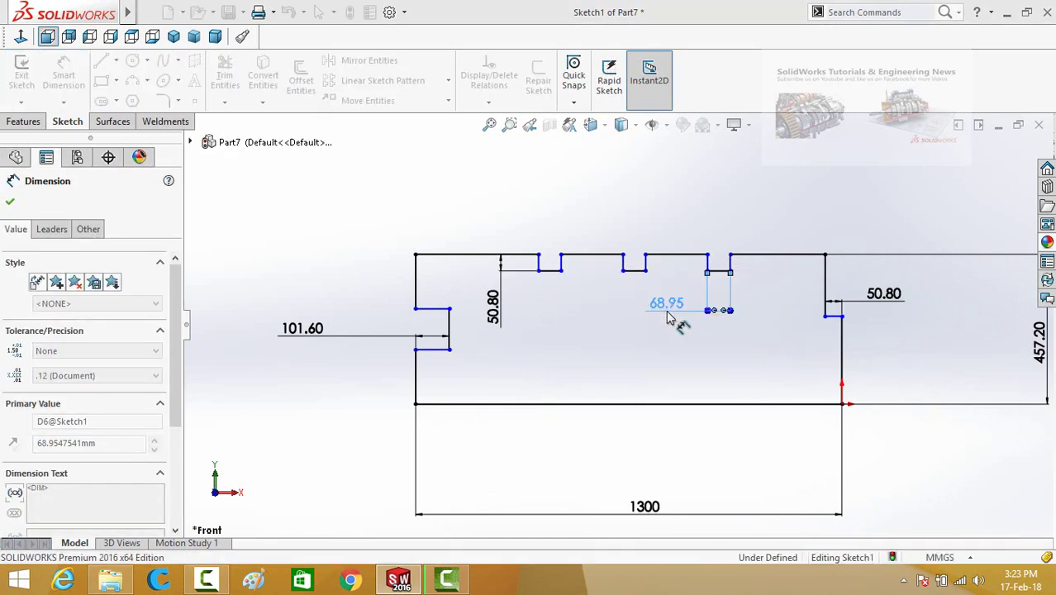
left_click(617, 364)
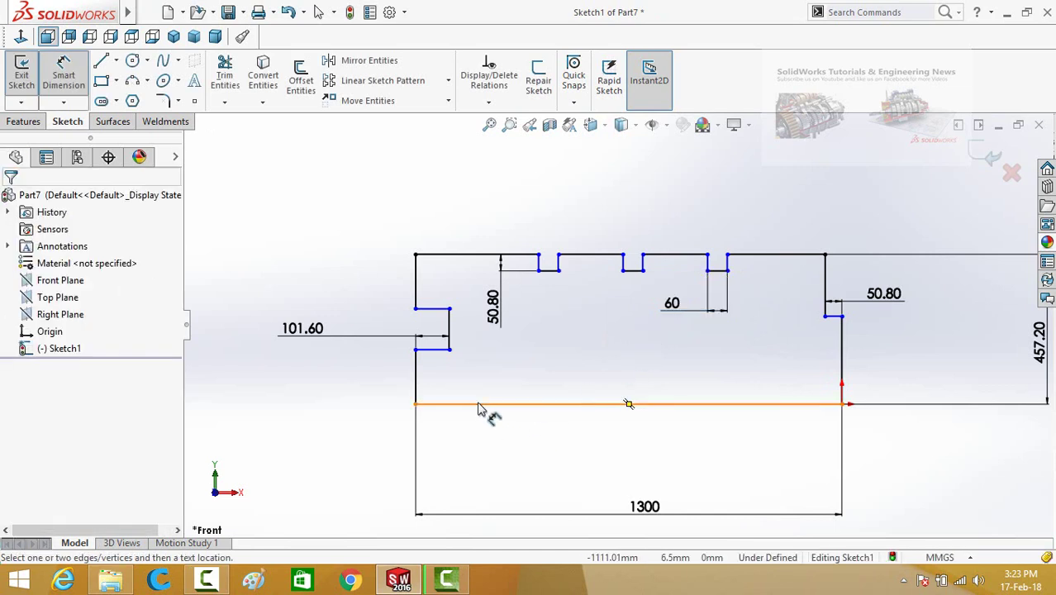
Step: Set the left notch dimension to 125 mm
left_click(450, 346)
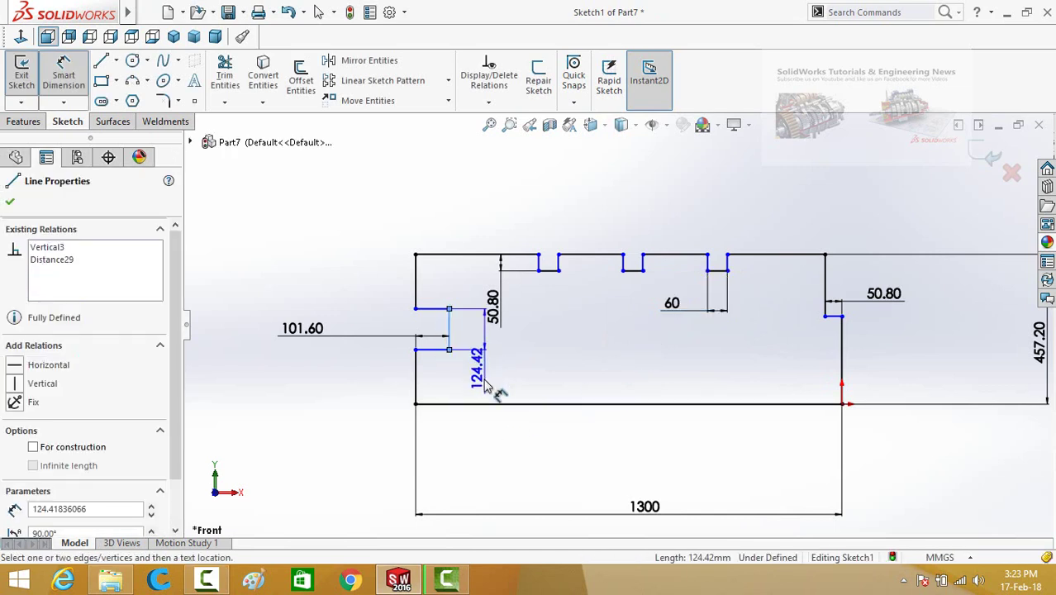
left_click(353, 254)
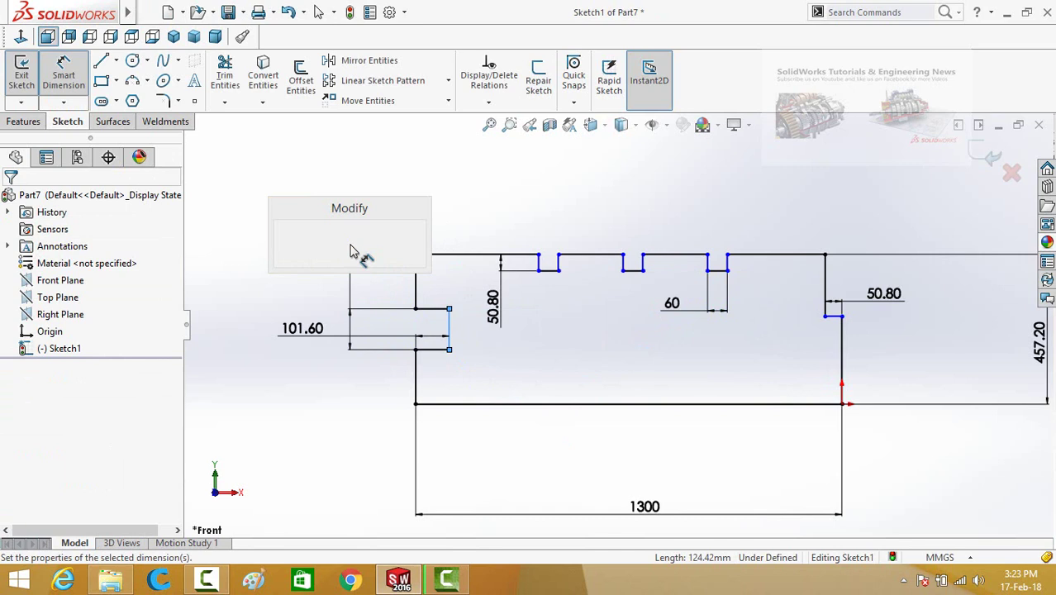
type("125")
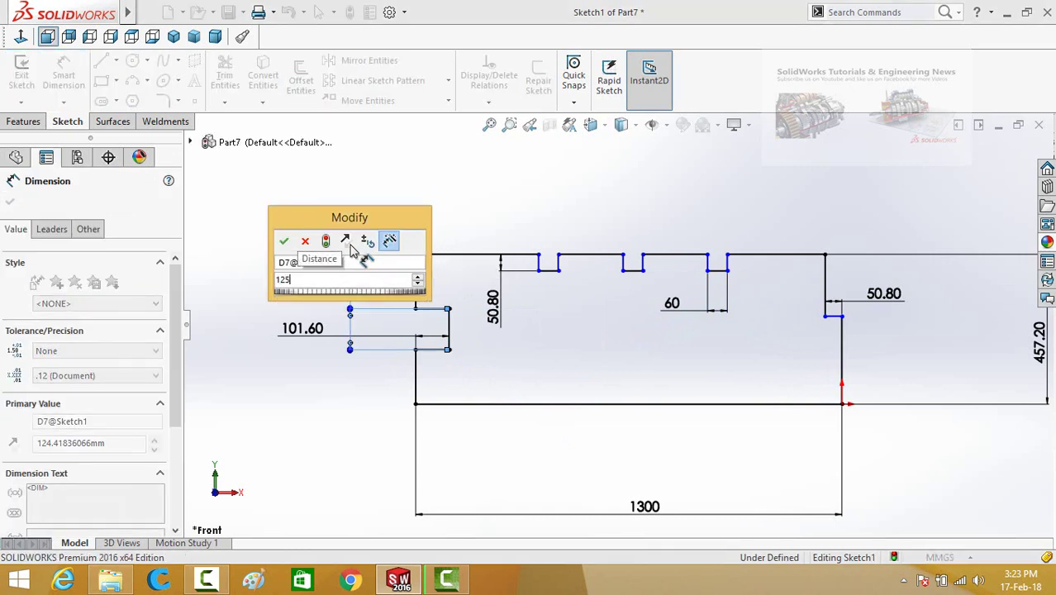
key("Return")
key("Escape")
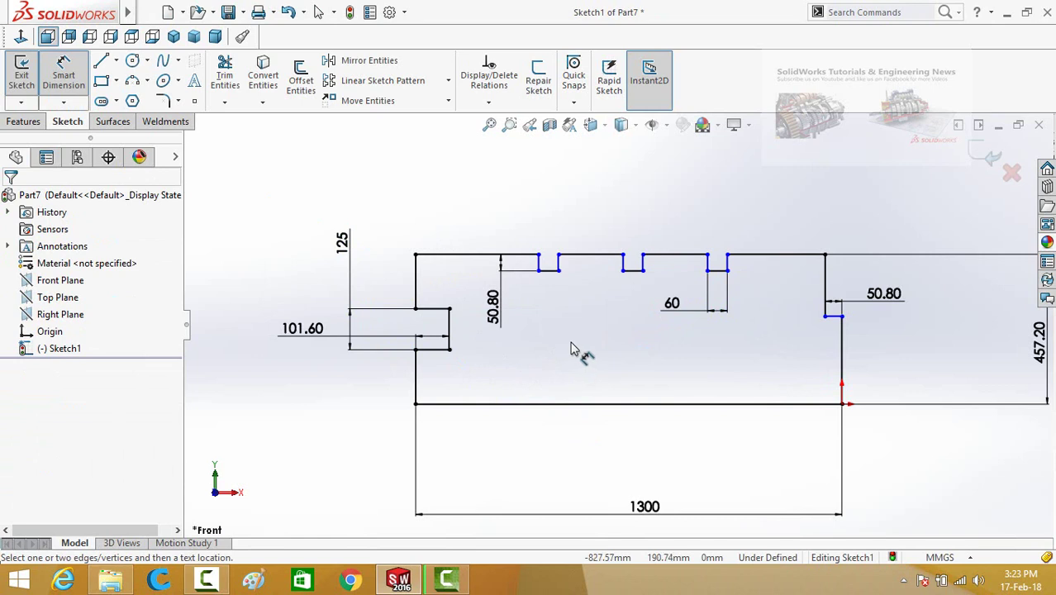
Step: Dimension the right step's height from the bottom line at 270 mm
left_click(834, 317)
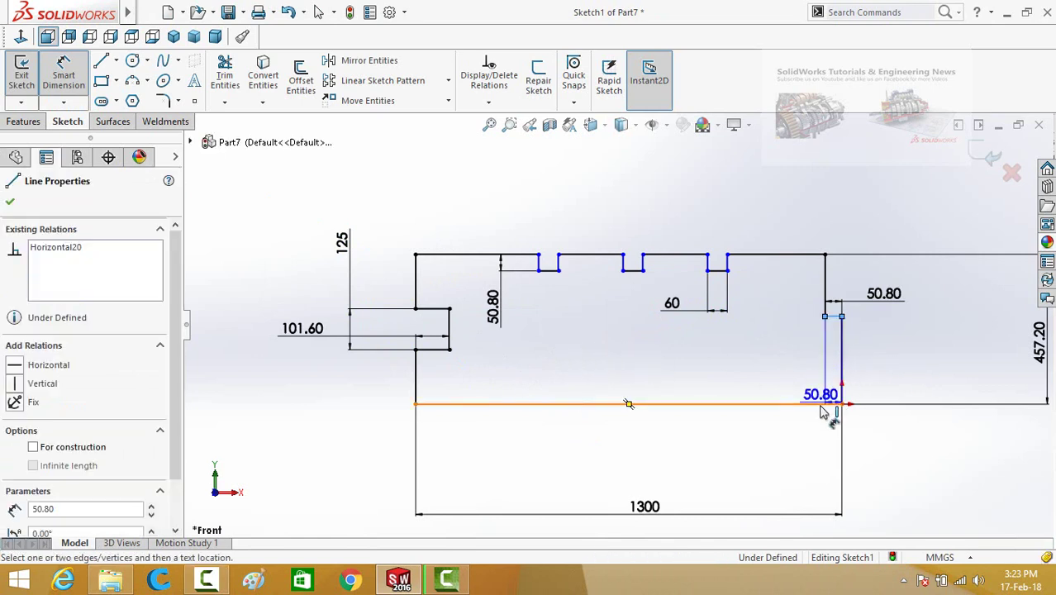
left_click(820, 405)
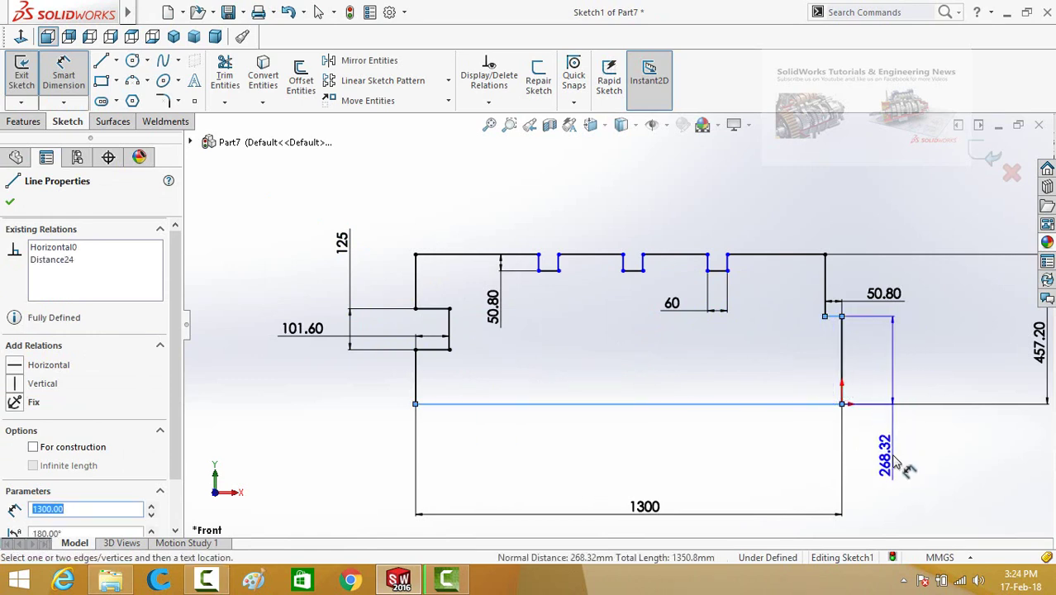
left_click(893, 454)
type("270")
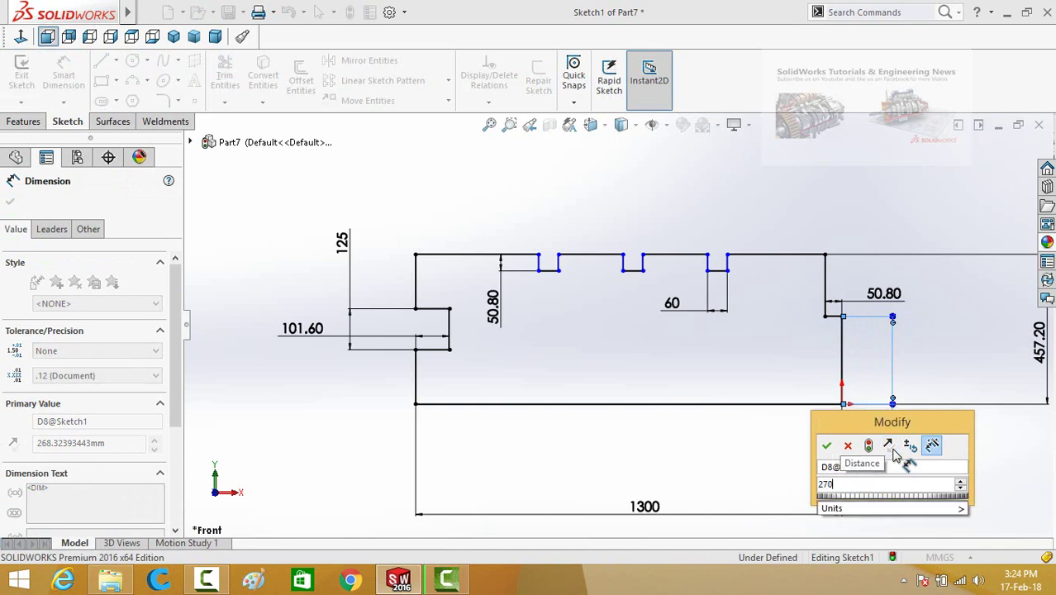
key("Return")
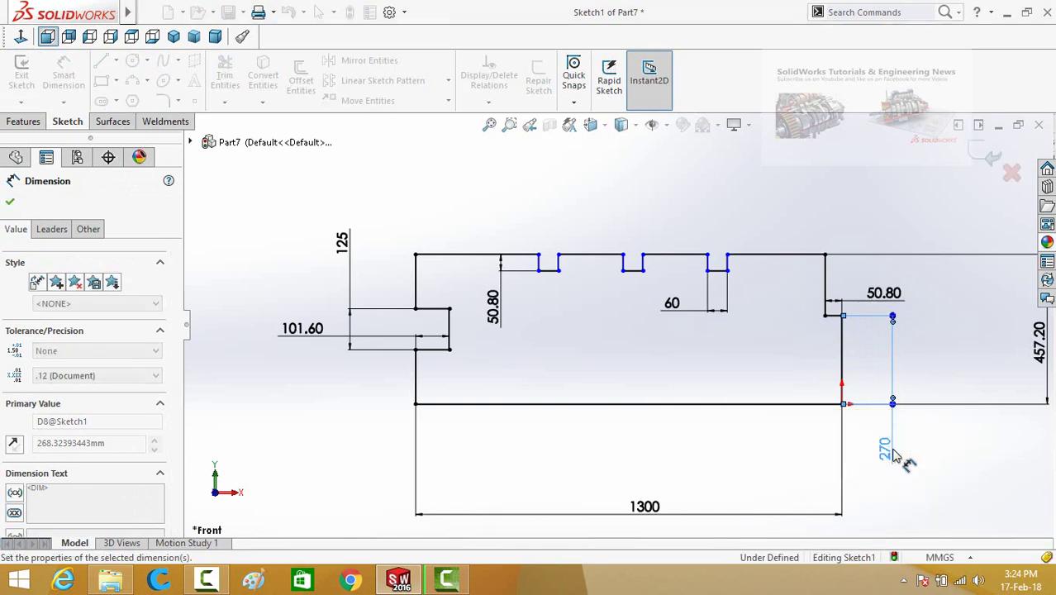
Step: Dimension the top-left edge length at 270 mm
left_click(441, 254)
left_click(374, 188)
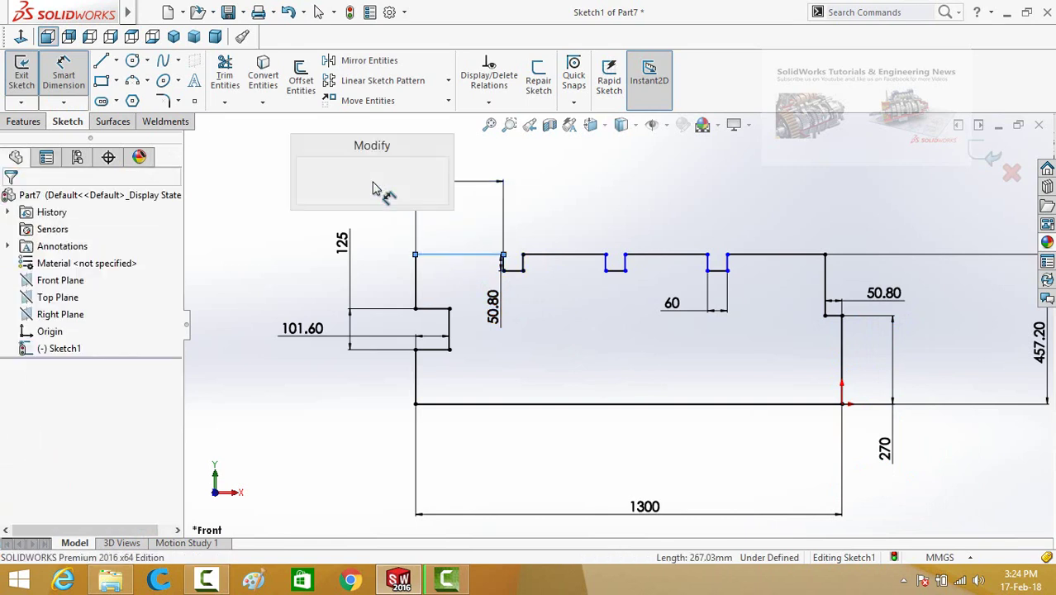
type("270")
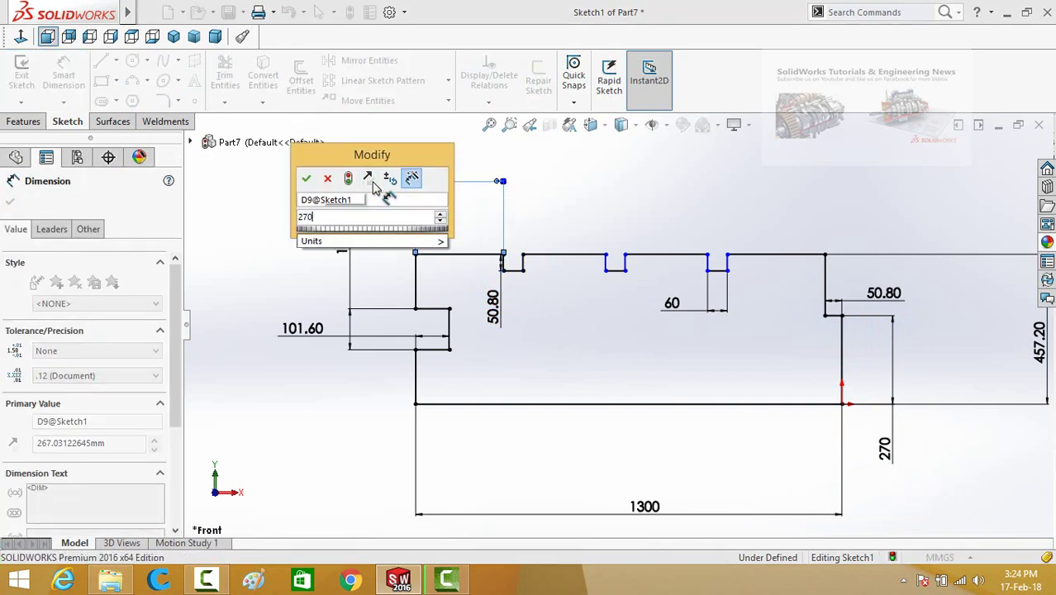
key("Return")
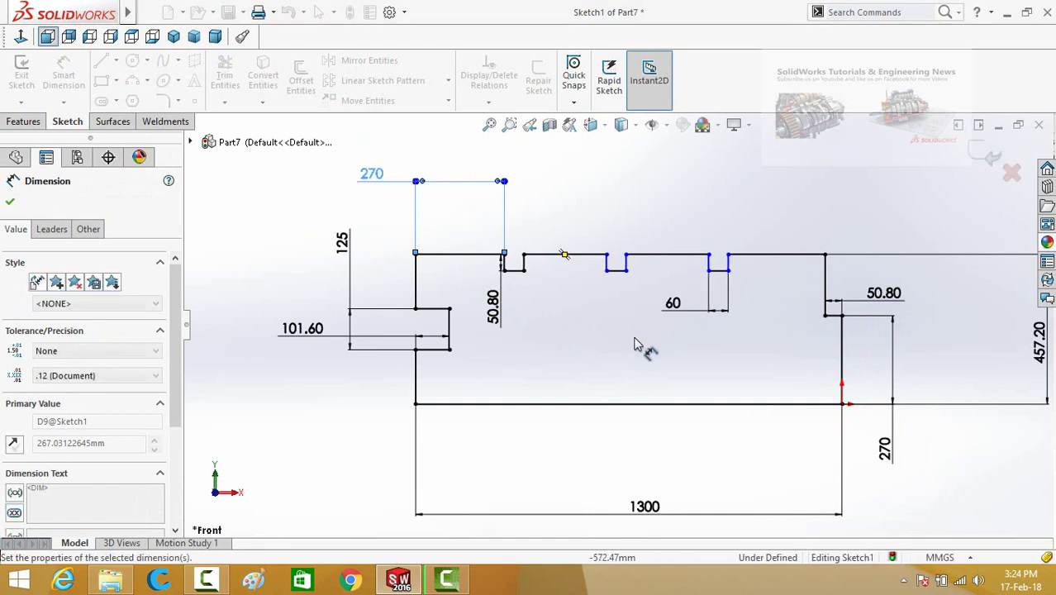
left_click(636, 346)
key("Escape")
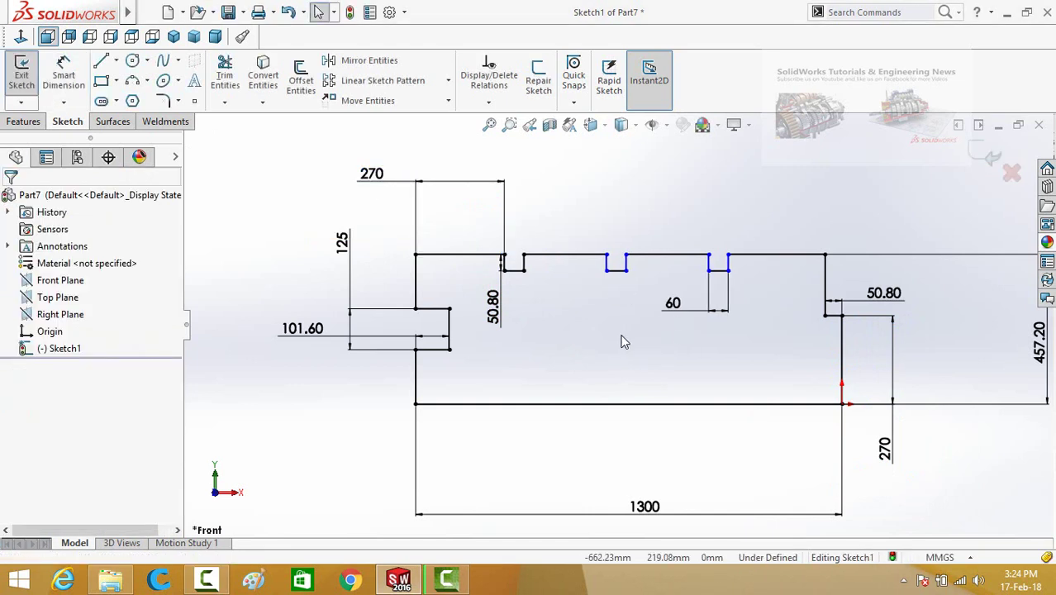
Step: Select the left notch corners for sketch fillets, accepting the relation warning
left_click(164, 101)
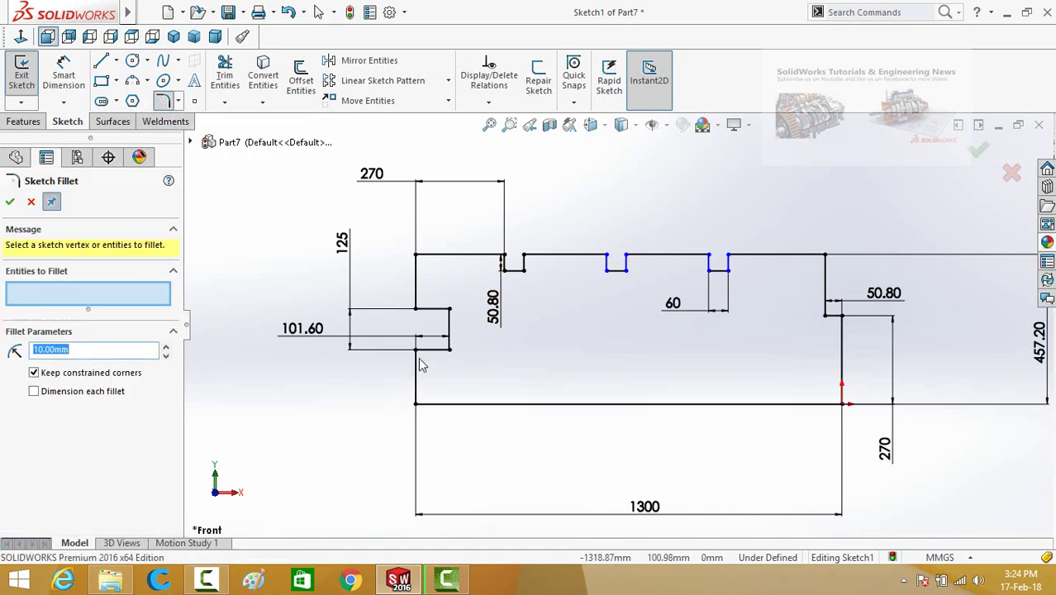
left_click(448, 349)
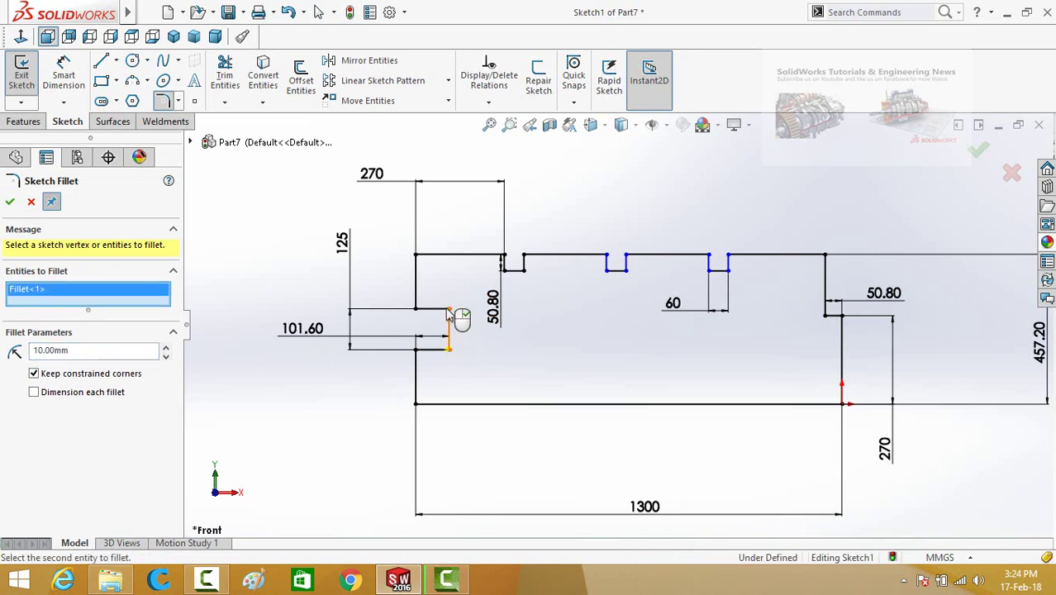
left_click(448, 310)
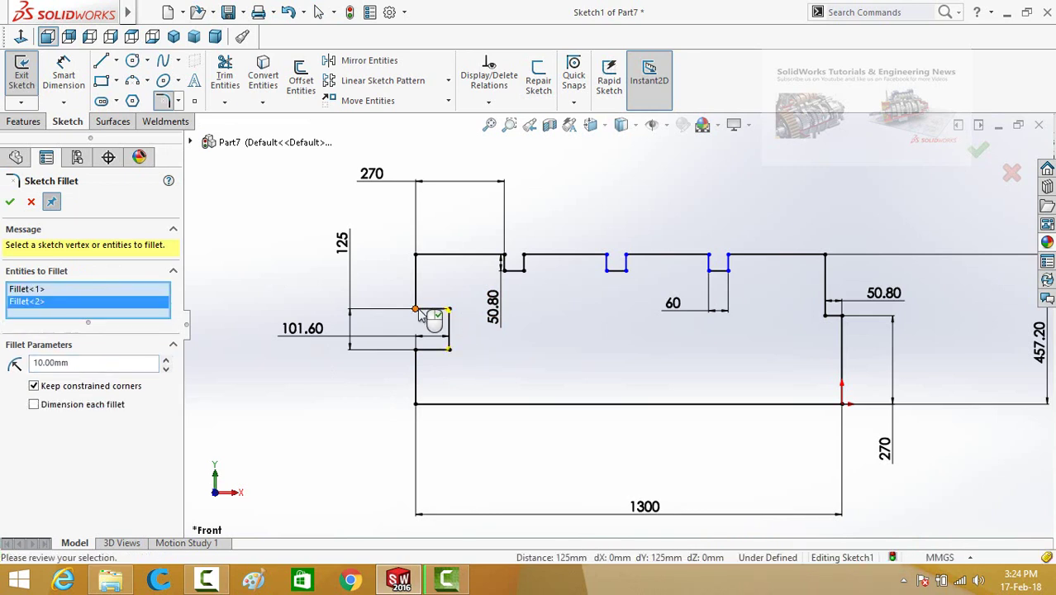
right_click(422, 314)
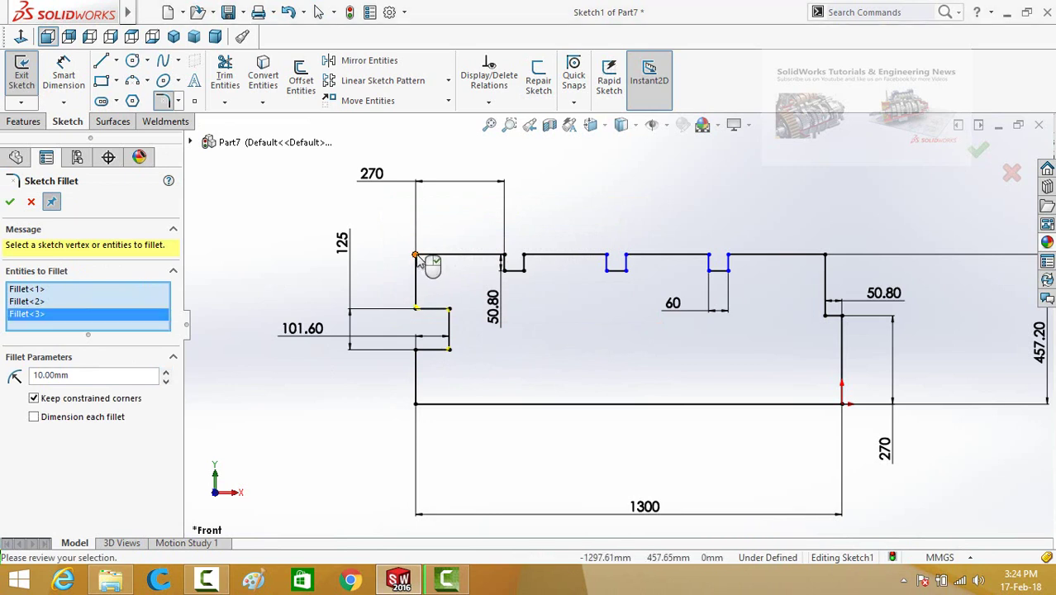
right_click(424, 263)
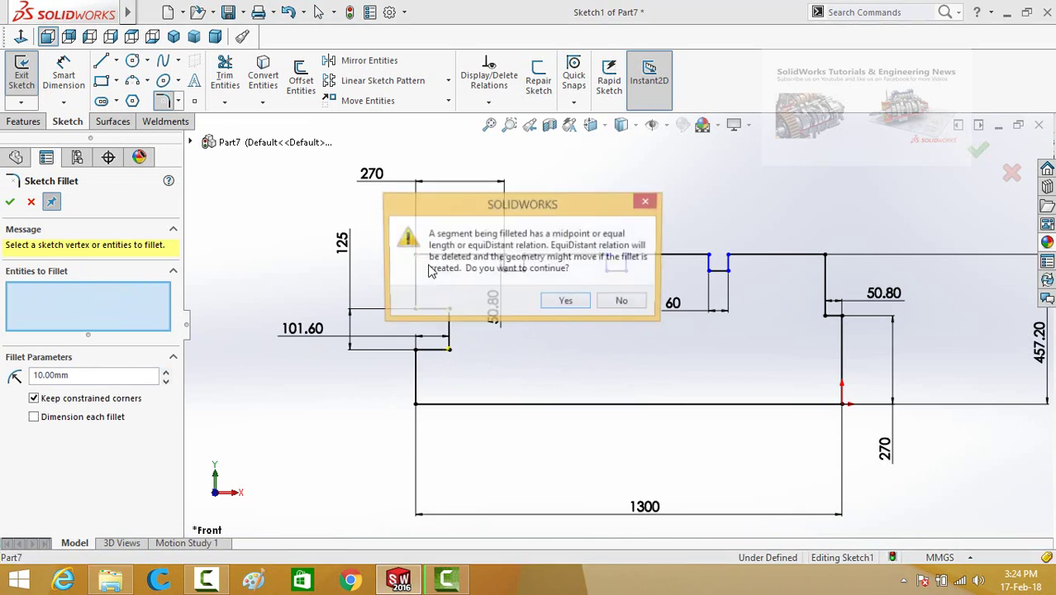
left_click(560, 303)
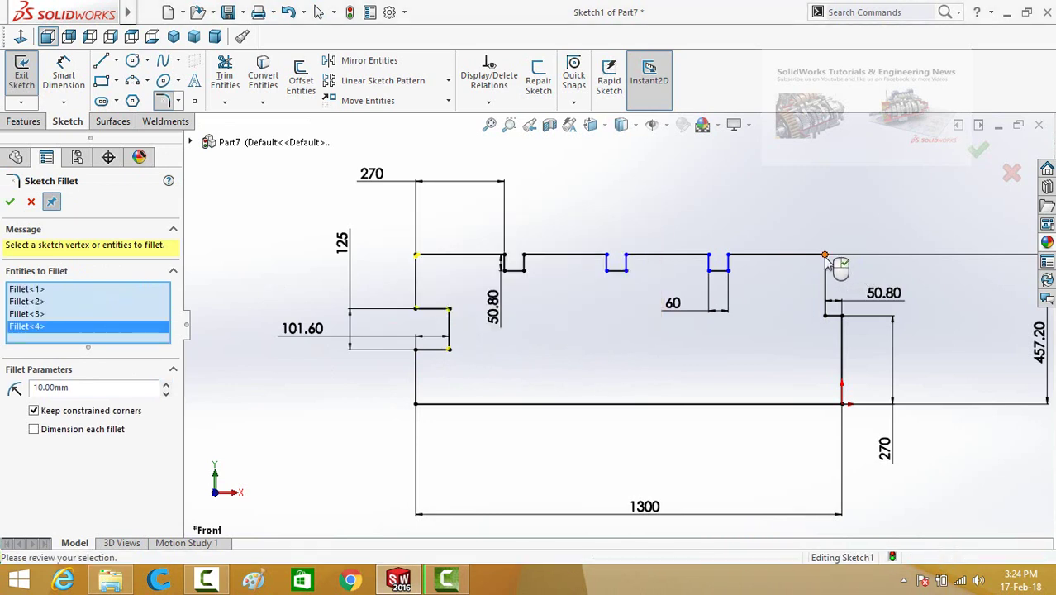
Step: Add the top-right corner and create the fillets with a 50 mm radius
left_click(825, 313)
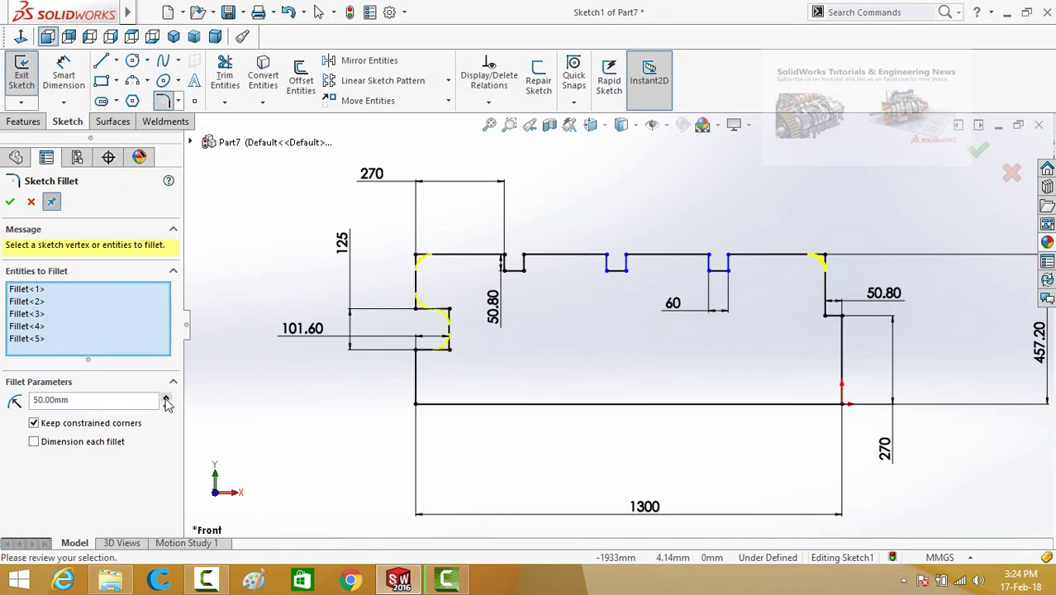
left_click(166, 401)
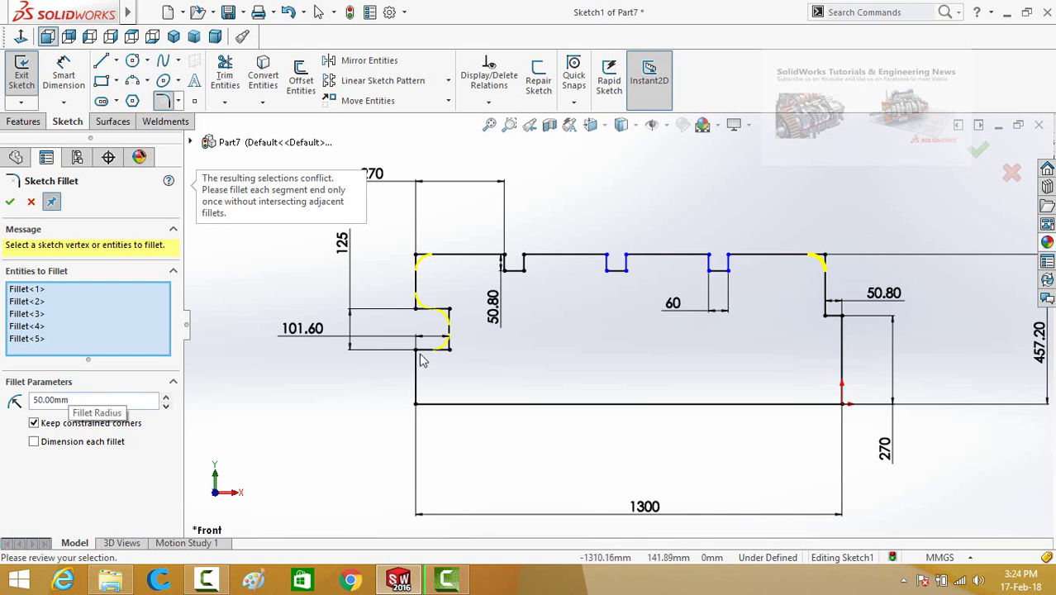
scroll(422, 360, "down", 1)
key("Return")
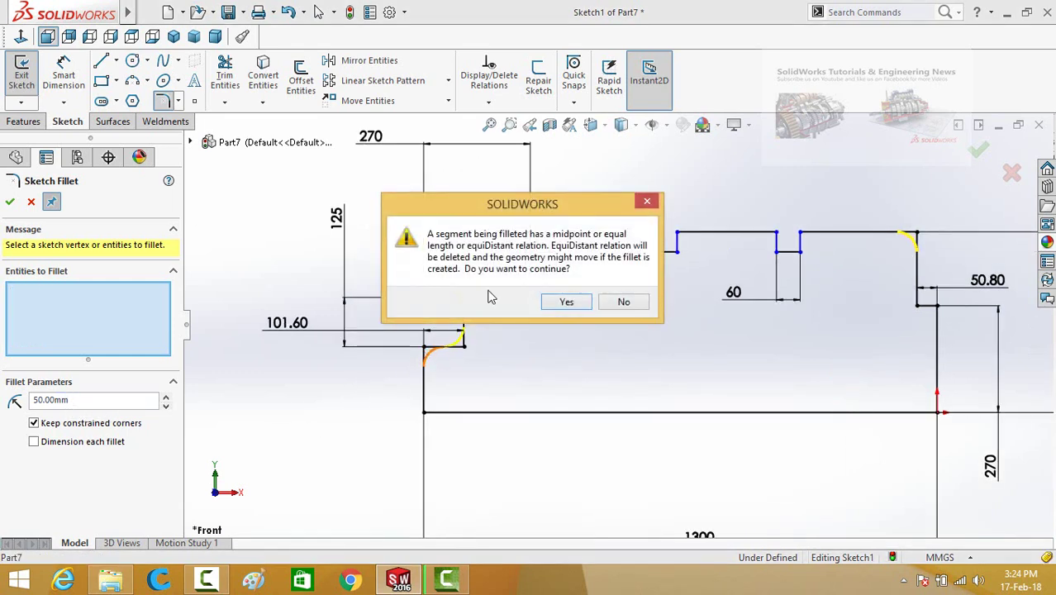
left_click(566, 302)
scroll(561, 396, "up", 2)
scroll(556, 392, "up", 2)
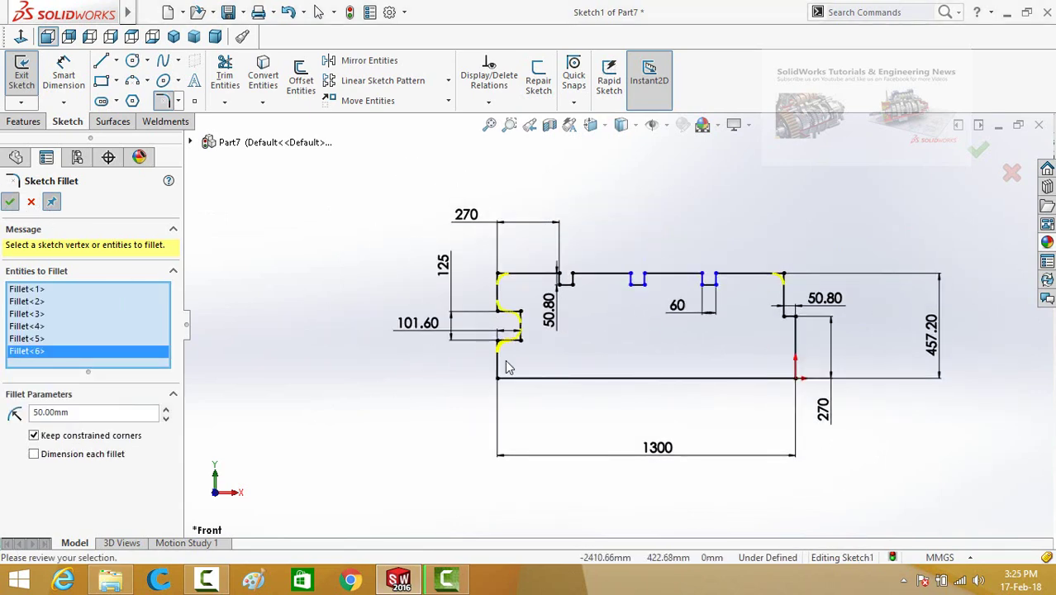
key("Return")
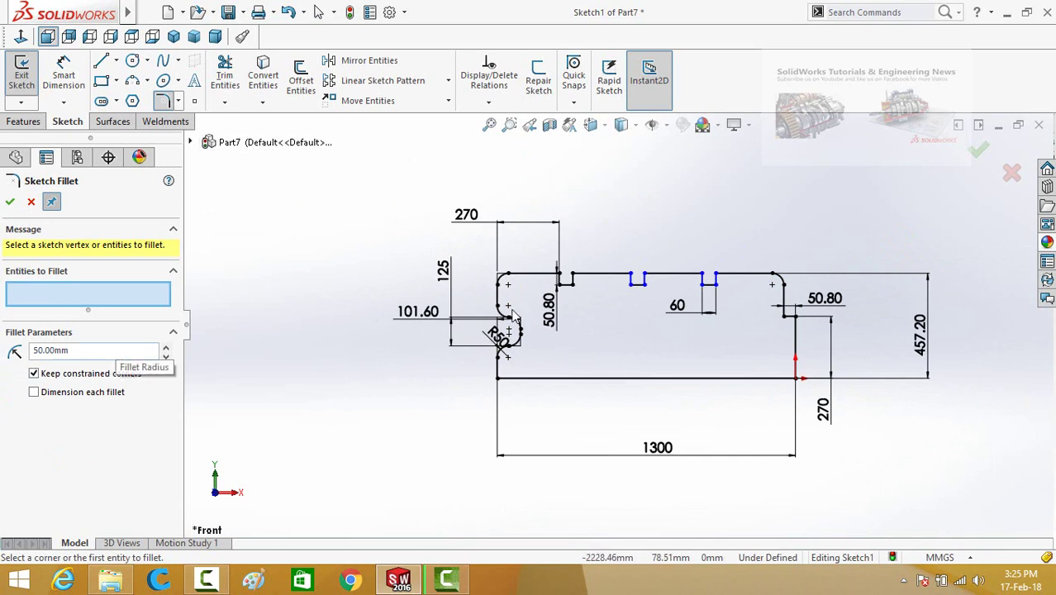
Step: Round the first groove's corners with 25 mm fillets, accepting the relation warnings
scroll(590, 294, "down", 1)
scroll(562, 292, "down", 1)
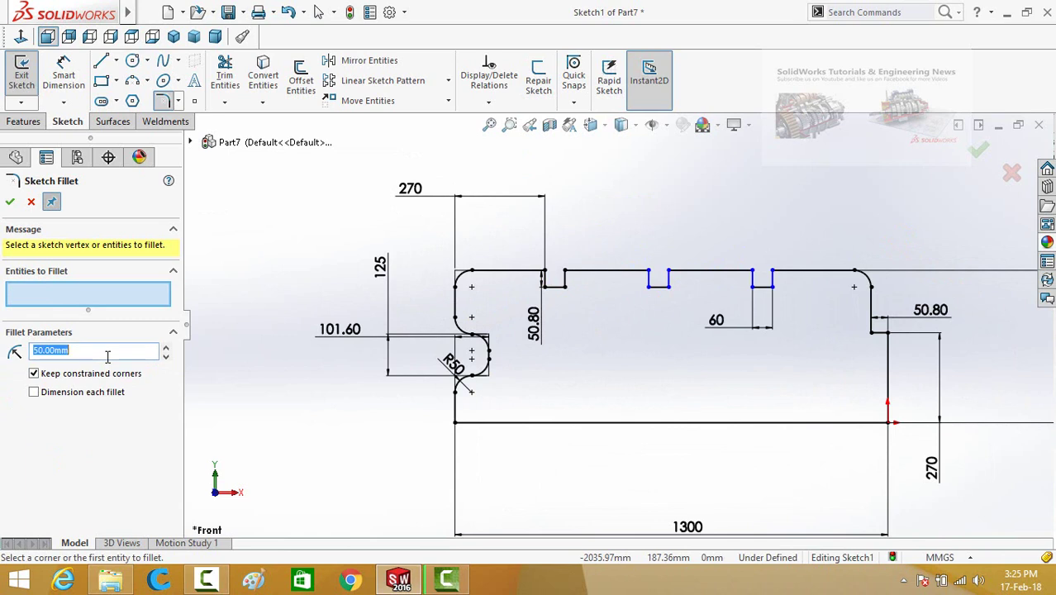
left_click(547, 275)
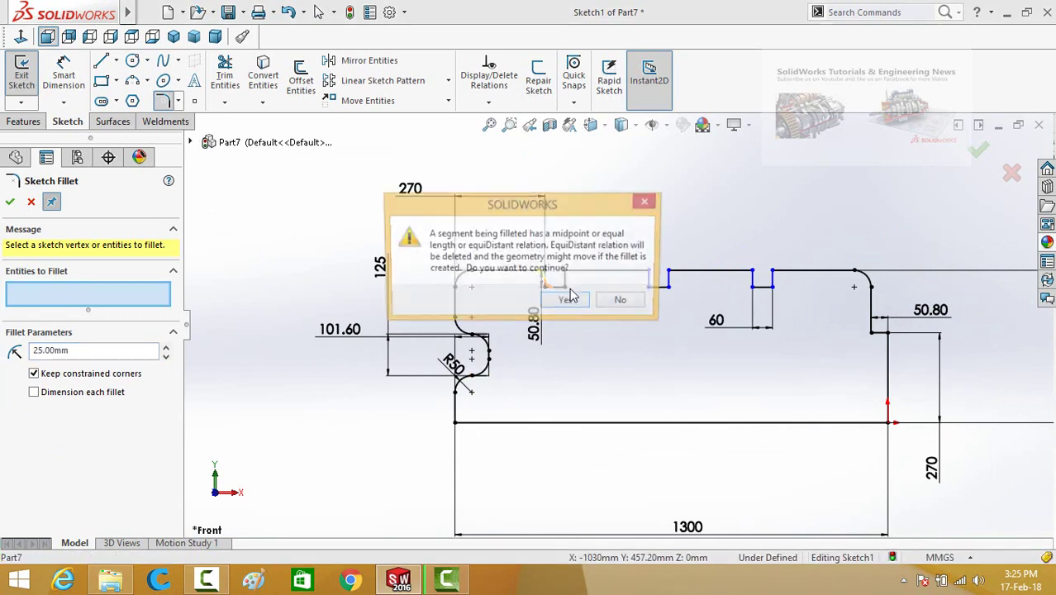
left_click(568, 299)
left_click(564, 277)
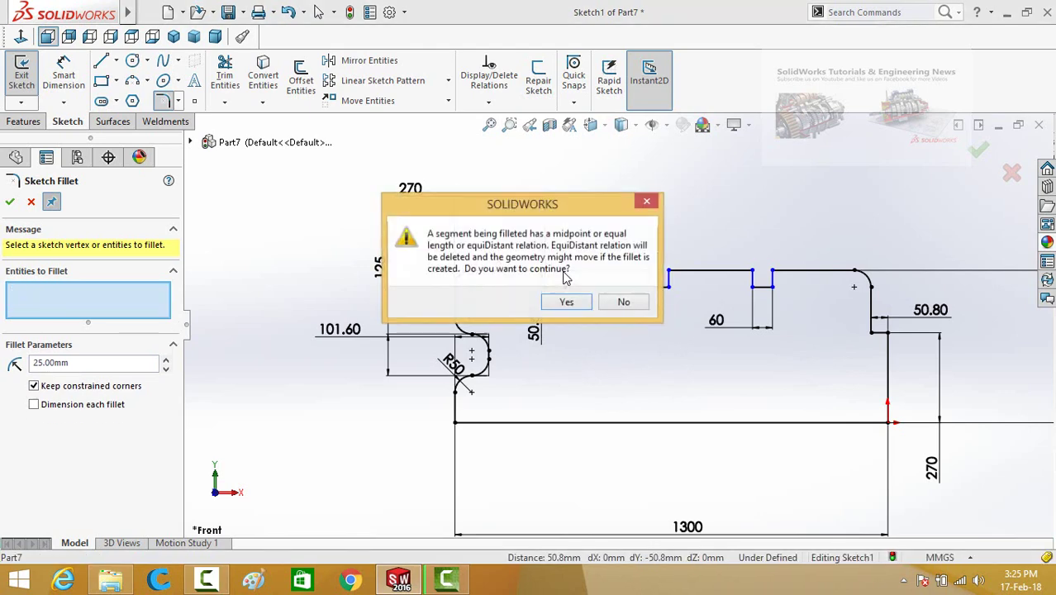
left_click(566, 302)
left_click(562, 274)
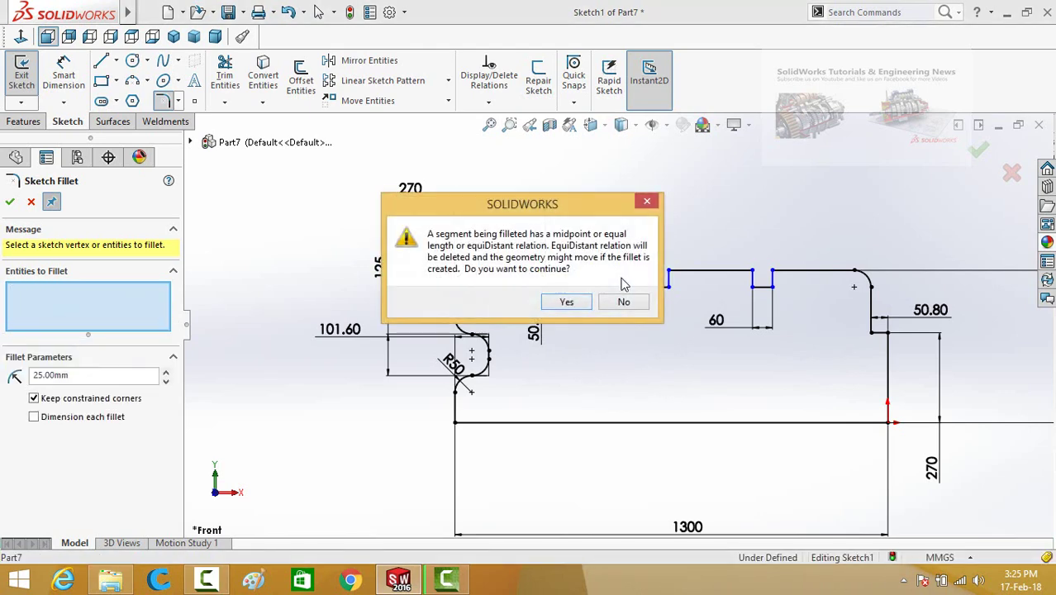
left_click(624, 300)
left_click(649, 272)
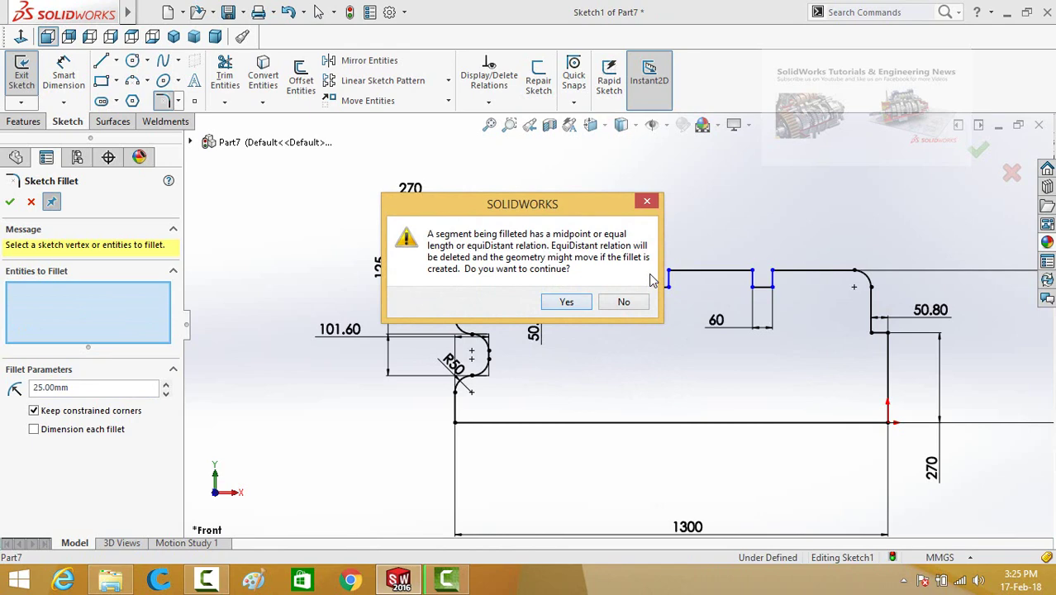
key("Return")
Step: Round the corners of the second and third grooves with 25 mm fillets
left_click(669, 286)
key("Return")
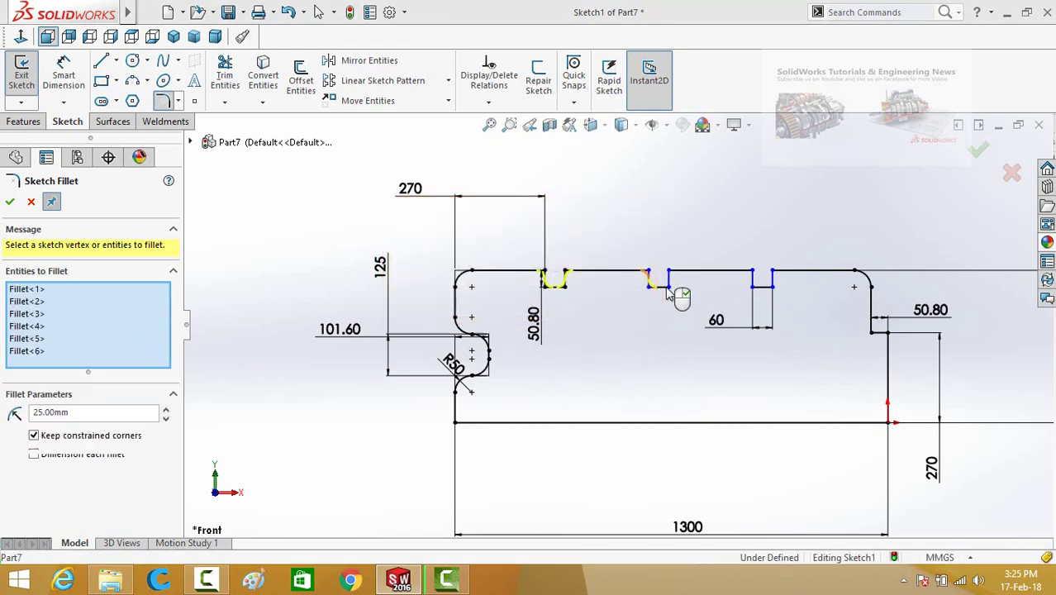
left_click(668, 272)
key("Return")
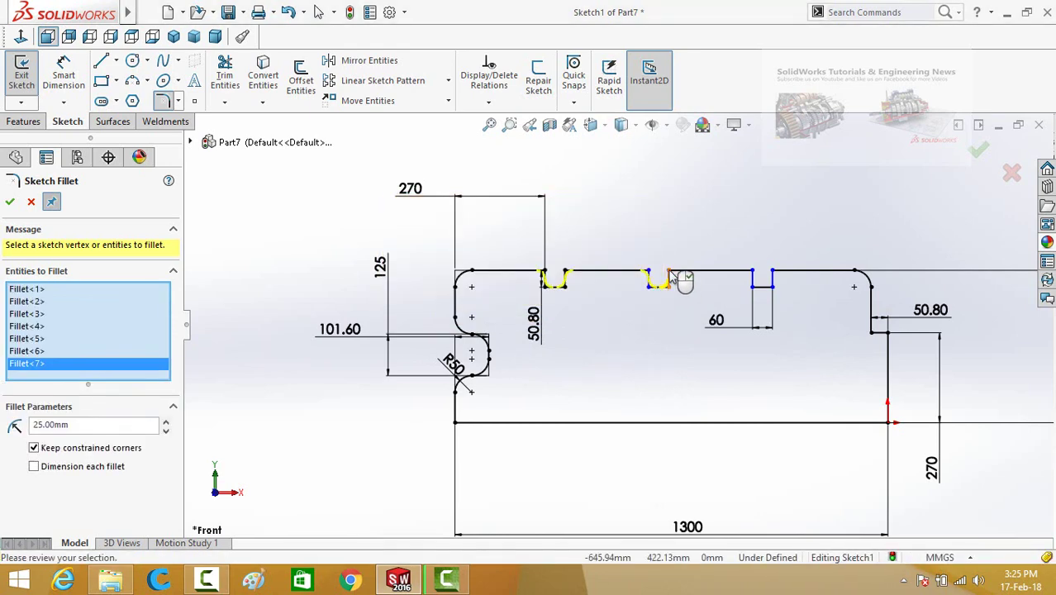
left_click(751, 272)
key("Return")
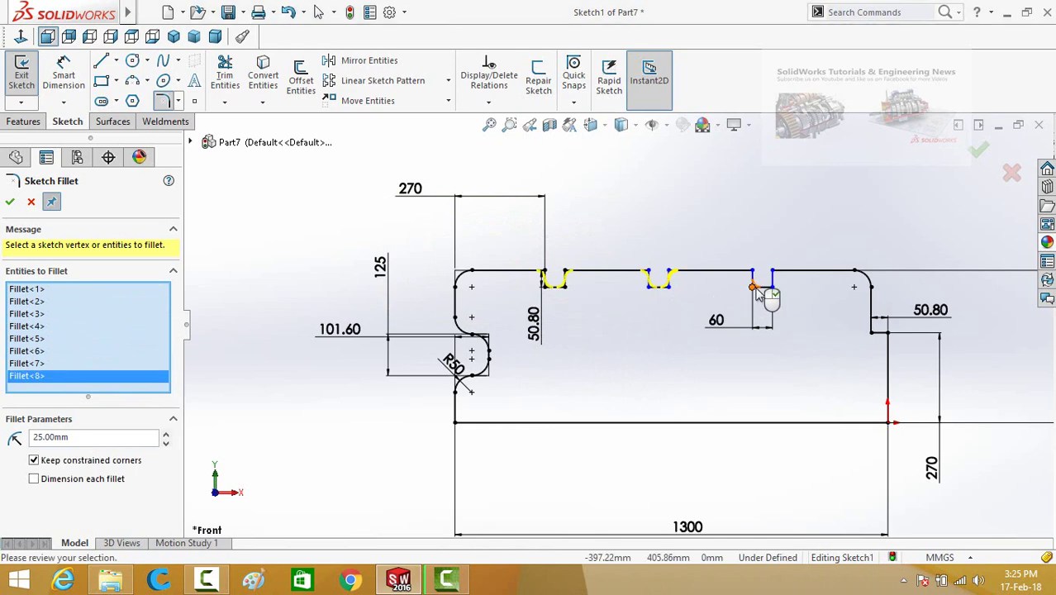
left_click(753, 288)
key("Return")
left_click(771, 286)
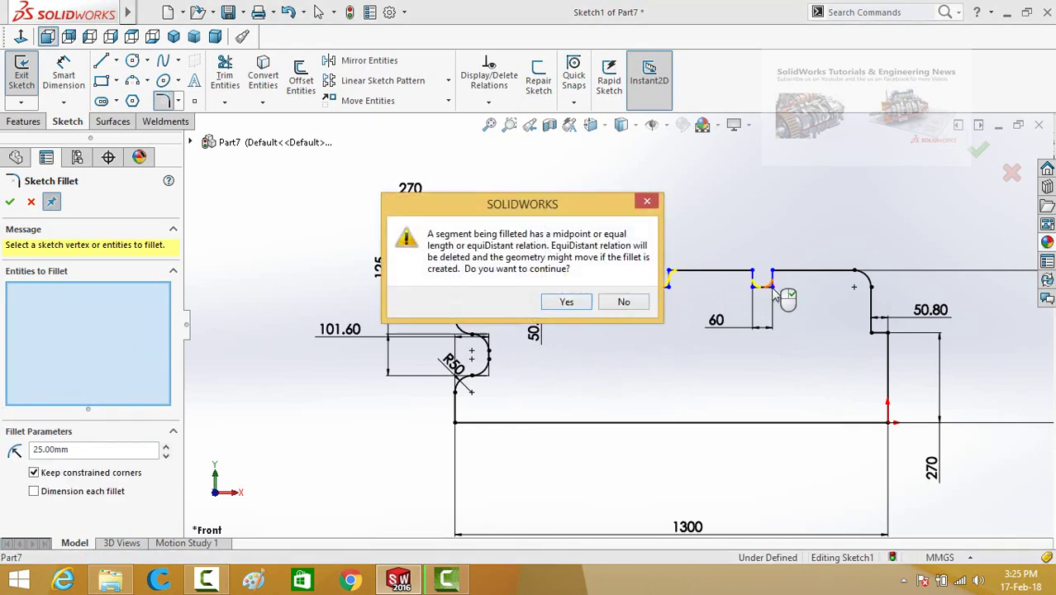
key("Return")
left_click(772, 272)
key("Return")
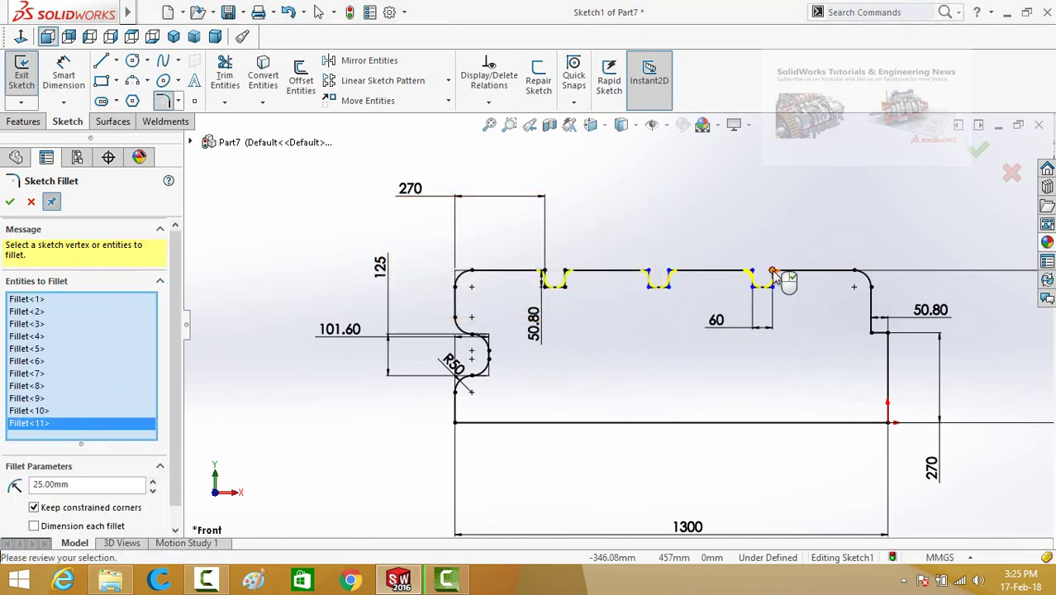
Step: Fillet the right step corner at 25 mm and apply all the fillets
left_click(872, 334)
scroll(674, 377, "up", 2)
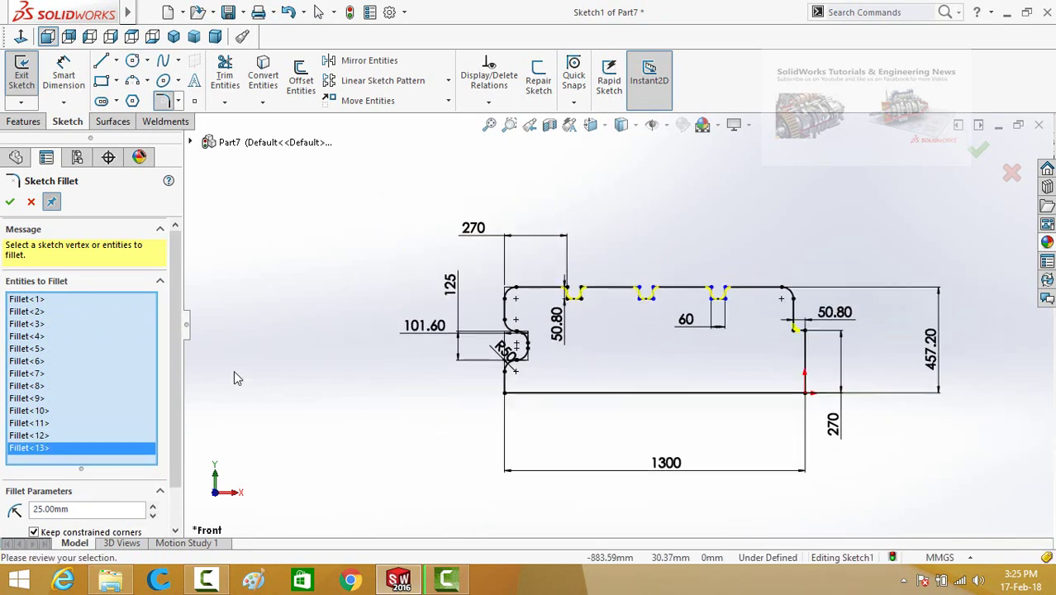
left_click(9, 204)
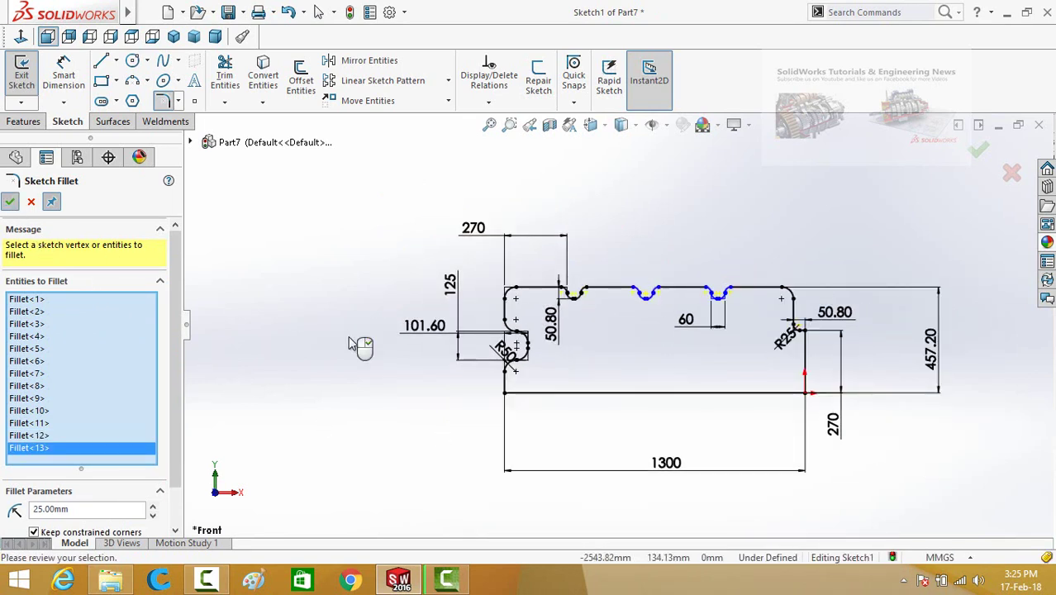
Step: Revolve the profile a full 360° about Line1, the long bottom line, creating Revolve1
left_click(10, 203)
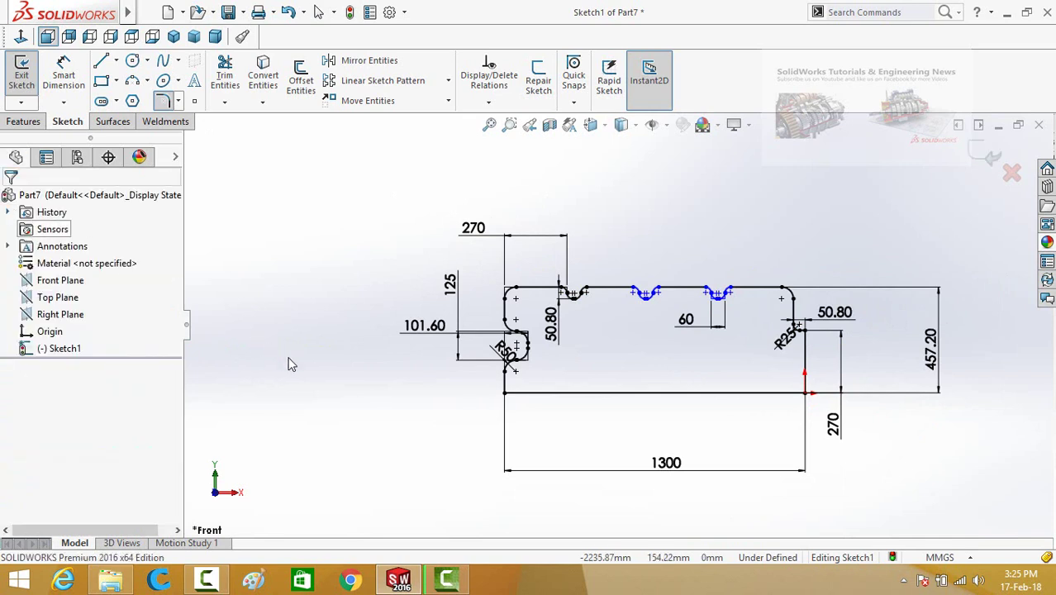
left_click(7, 123)
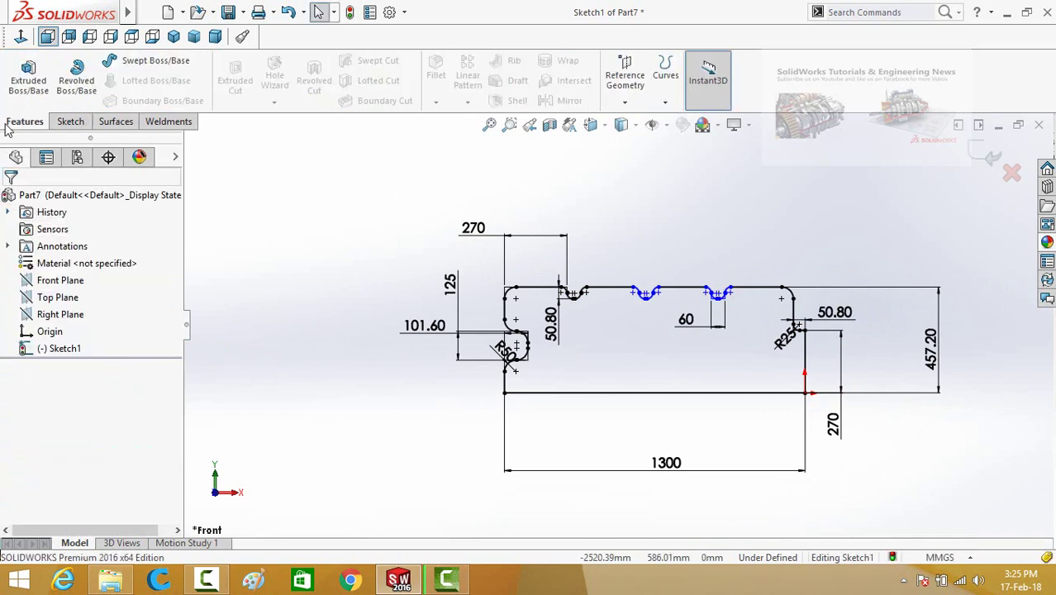
left_click(79, 90)
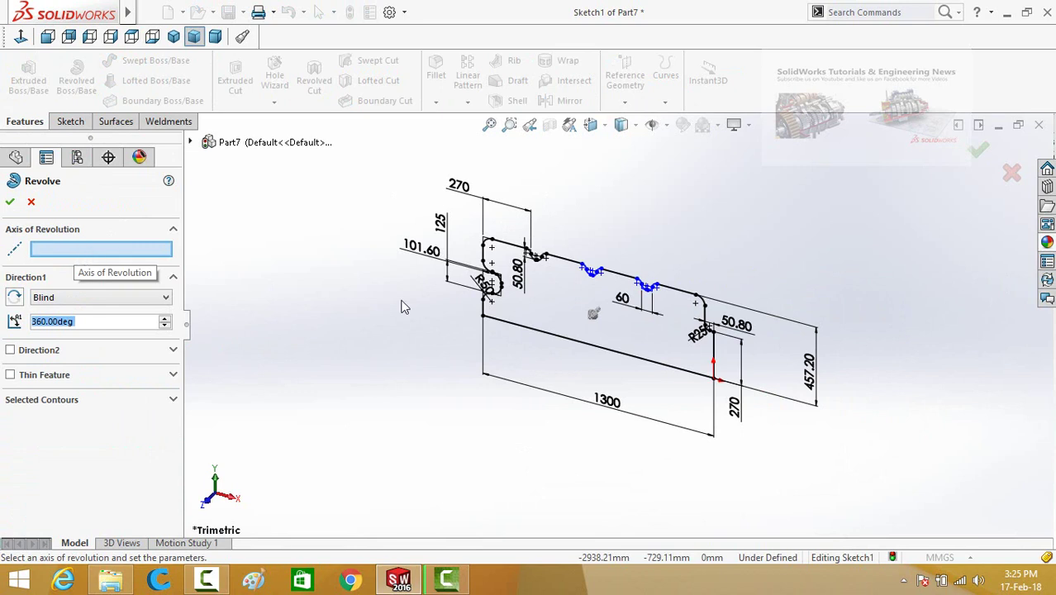
left_click(568, 340)
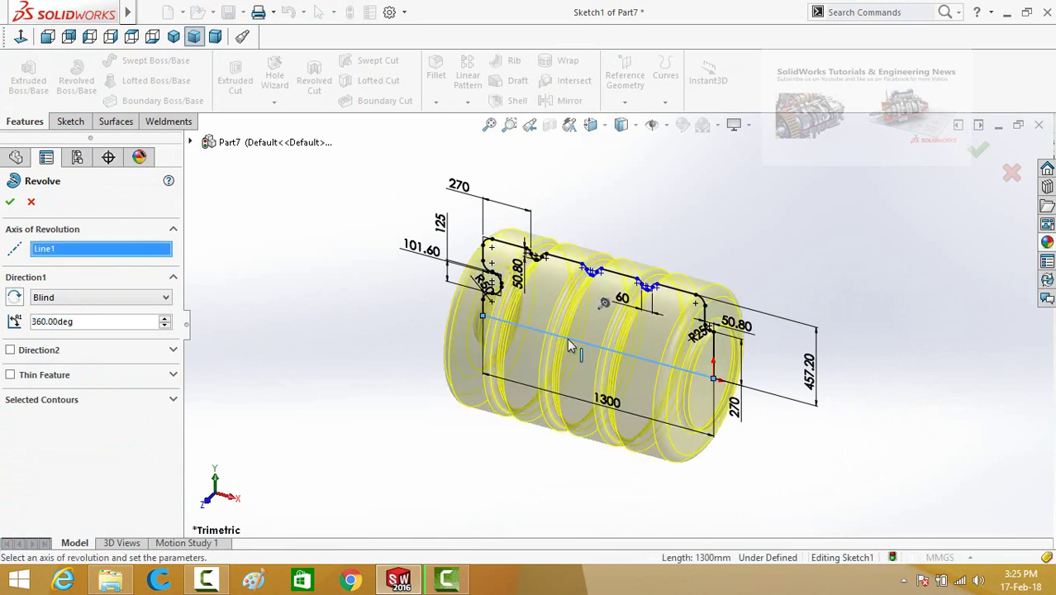
left_click(9, 205)
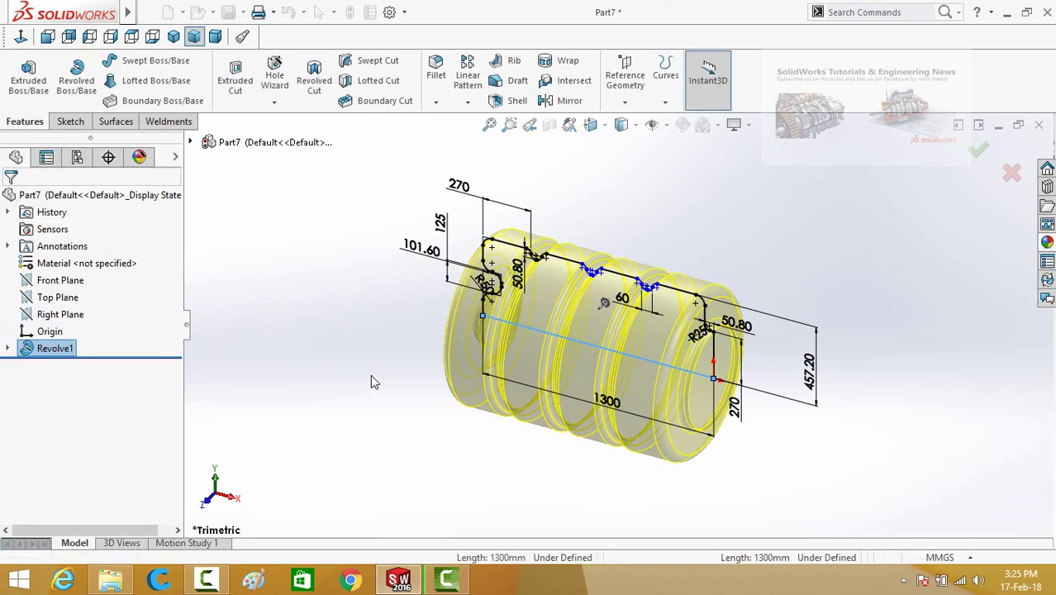
mouse_move(372, 379)
middle_mouse_down()
mouse_move(333, 257)
mouse_move(467, 205)
mouse_move(523, 203)
mouse_move(608, 276)
mouse_move(688, 264)
mouse_move(535, 331)
mouse_move(538, 295)
mouse_move(523, 279)
mouse_move(415, 254)
middle_mouse_up()
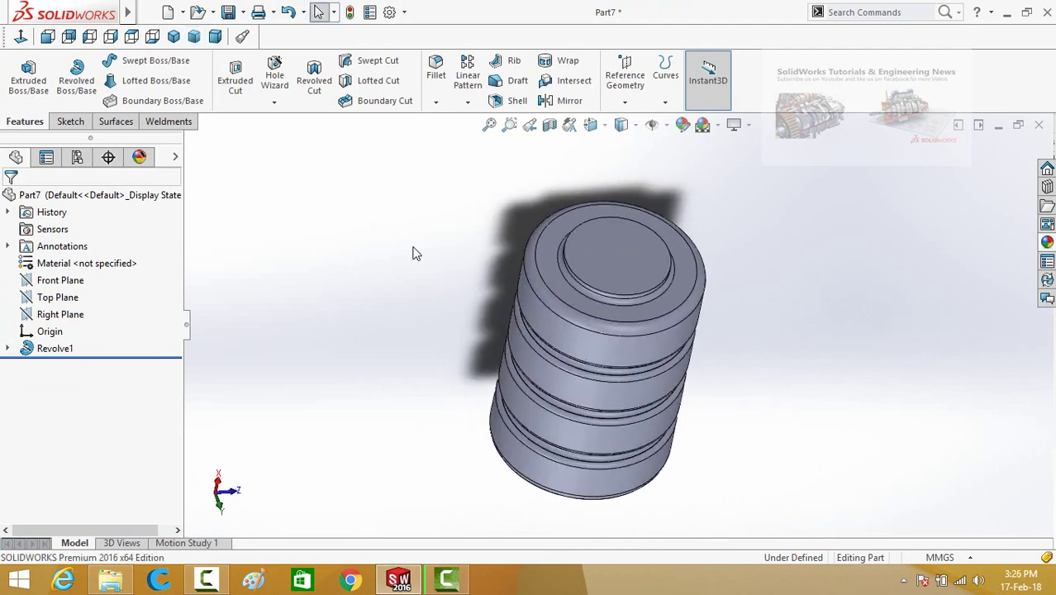
Step: Shell the tank to 5 mm wall thickness with the top end face removed
left_click(507, 105)
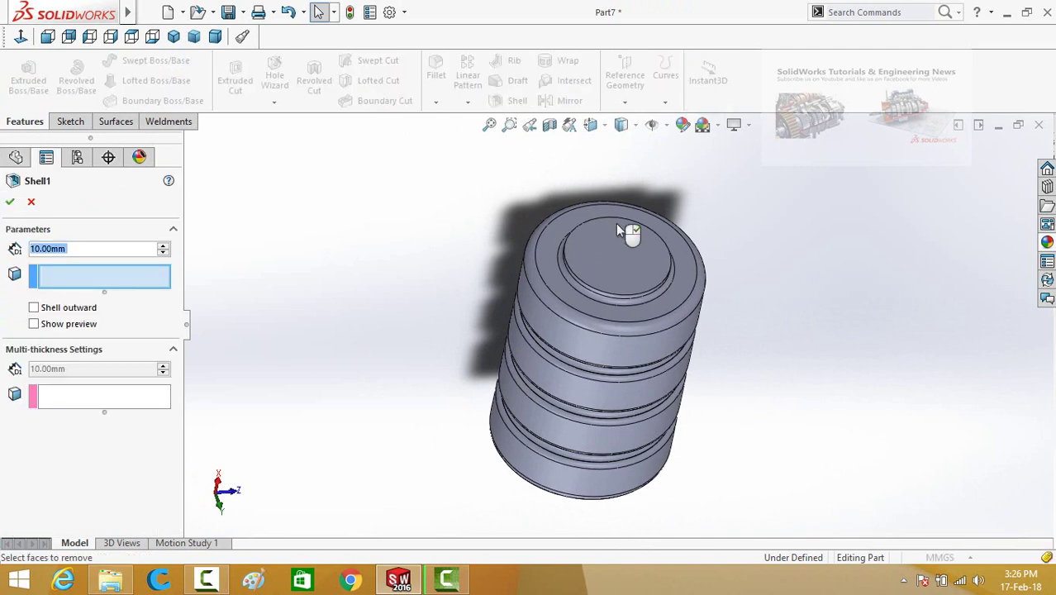
left_click(611, 248)
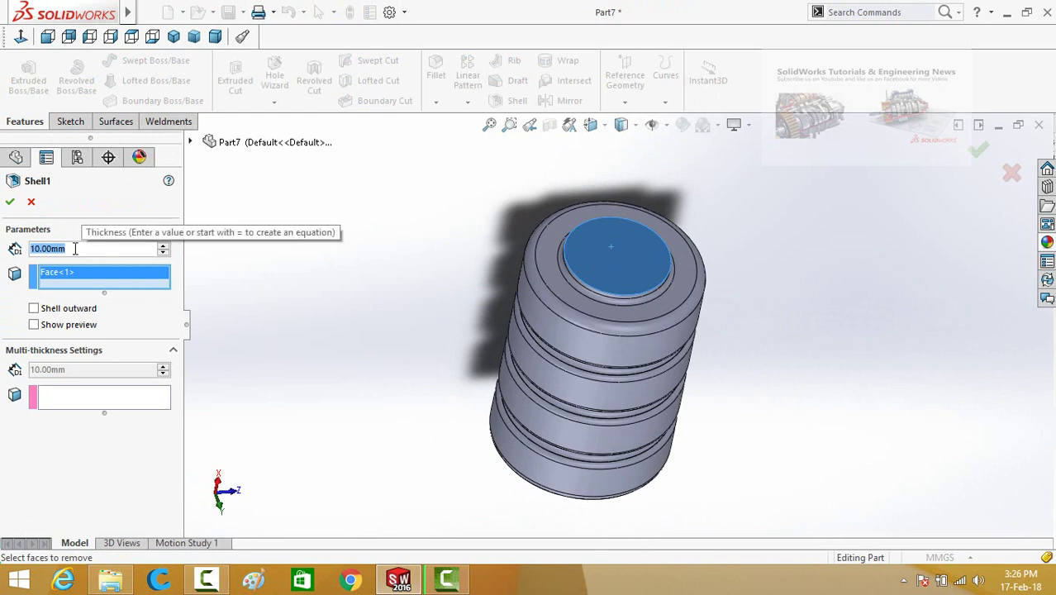
type("5")
key("Return")
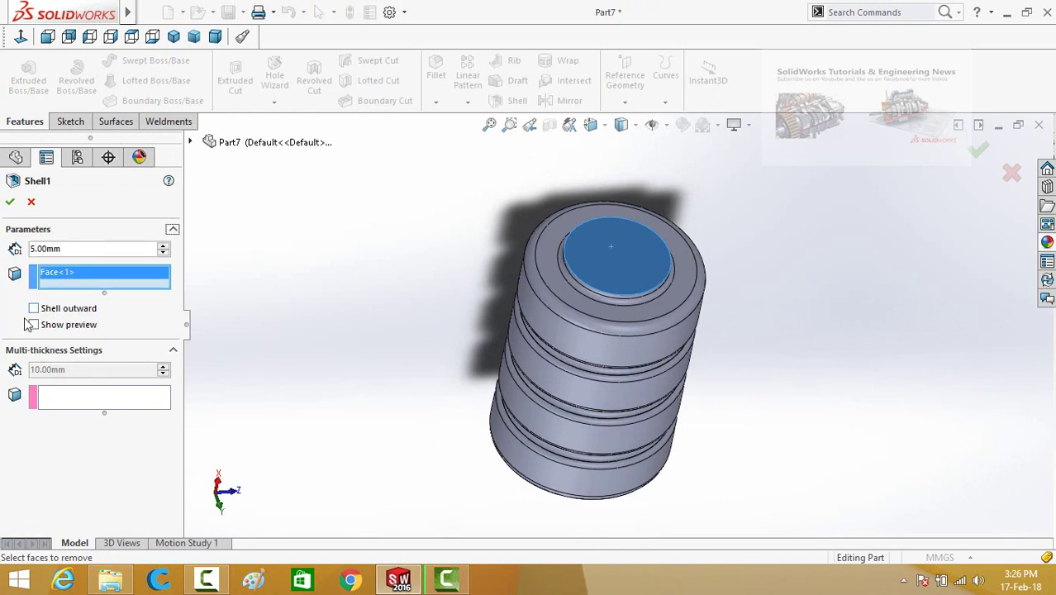
left_click(9, 202)
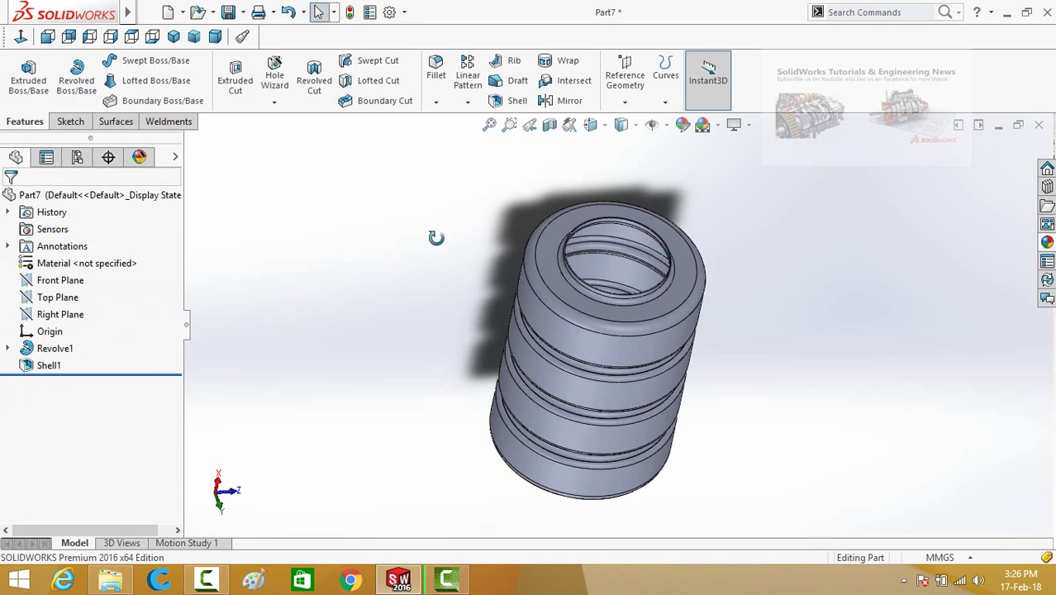
mouse_move(436, 236)
middle_mouse_down()
mouse_move(431, 377)
mouse_move(427, 118)
middle_mouse_up()
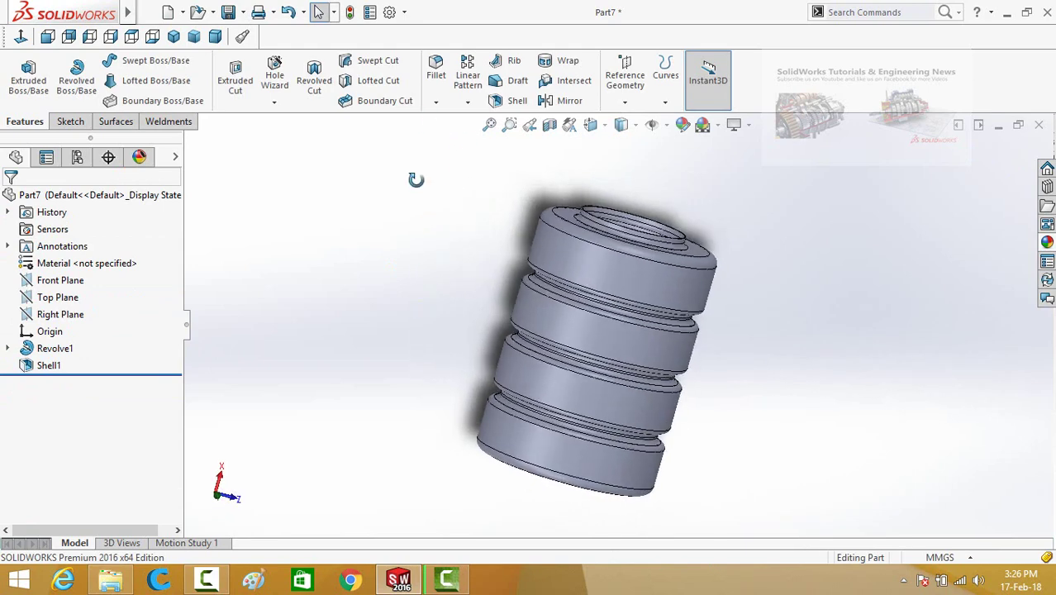
Step: Give the whole part a light purple-blue appearance, RGB 128, 128, 255
middle_click_drag(391, 254, 365, 196)
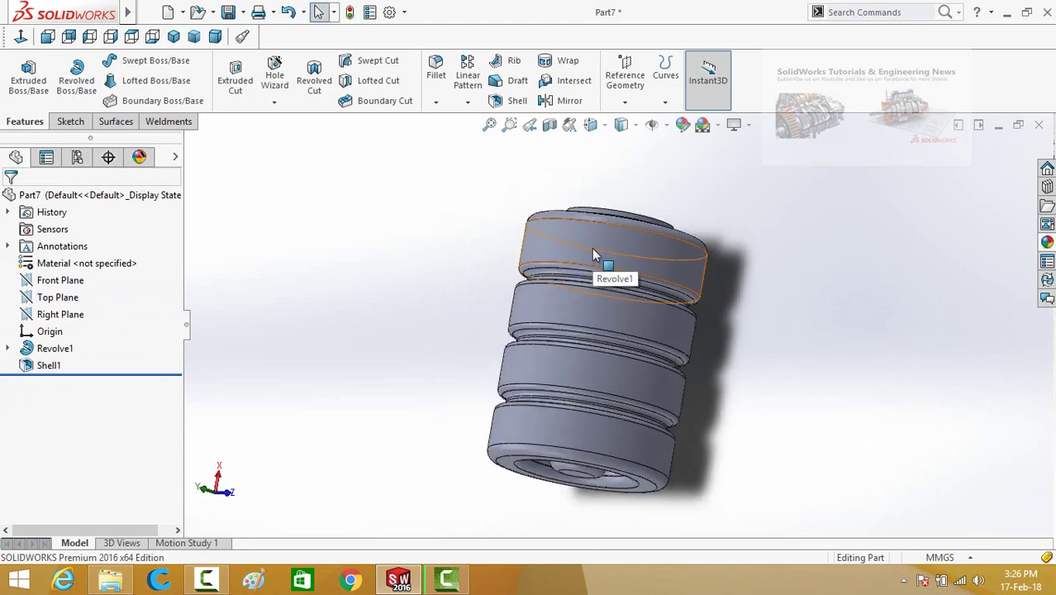
left_click(629, 244)
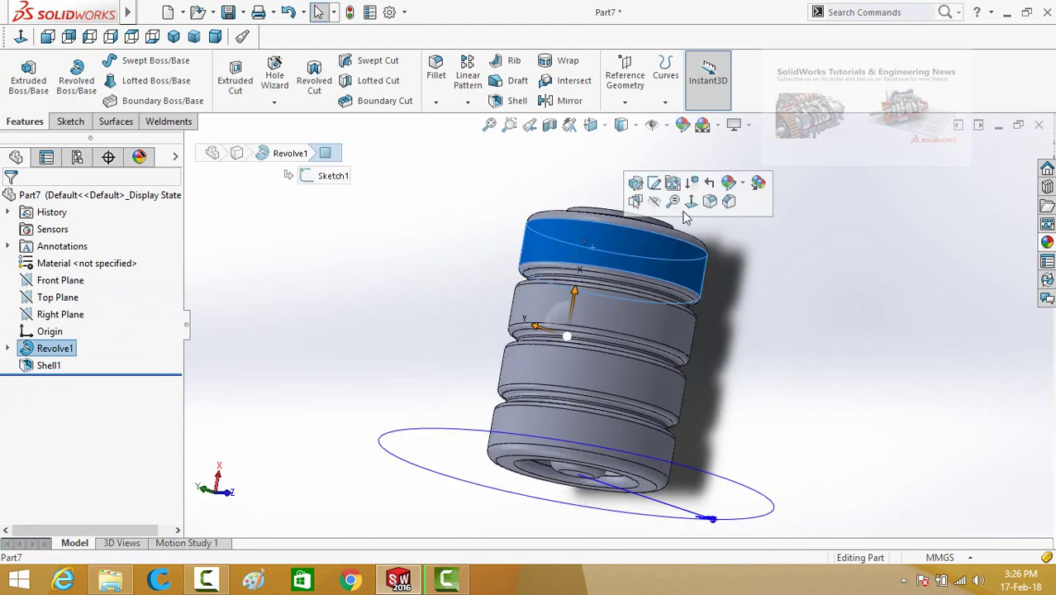
left_click(742, 184)
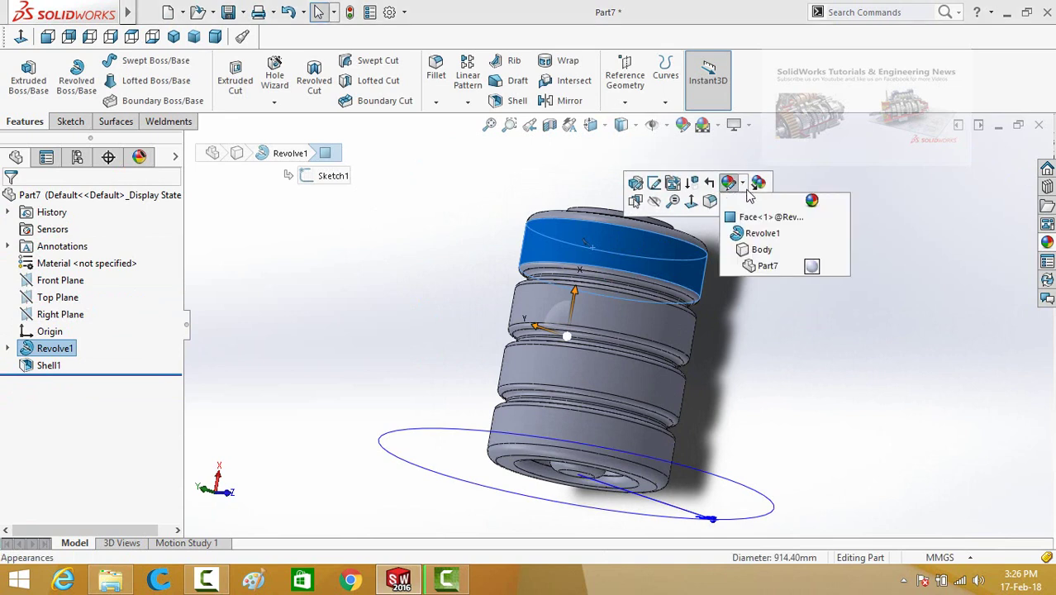
left_click(764, 273)
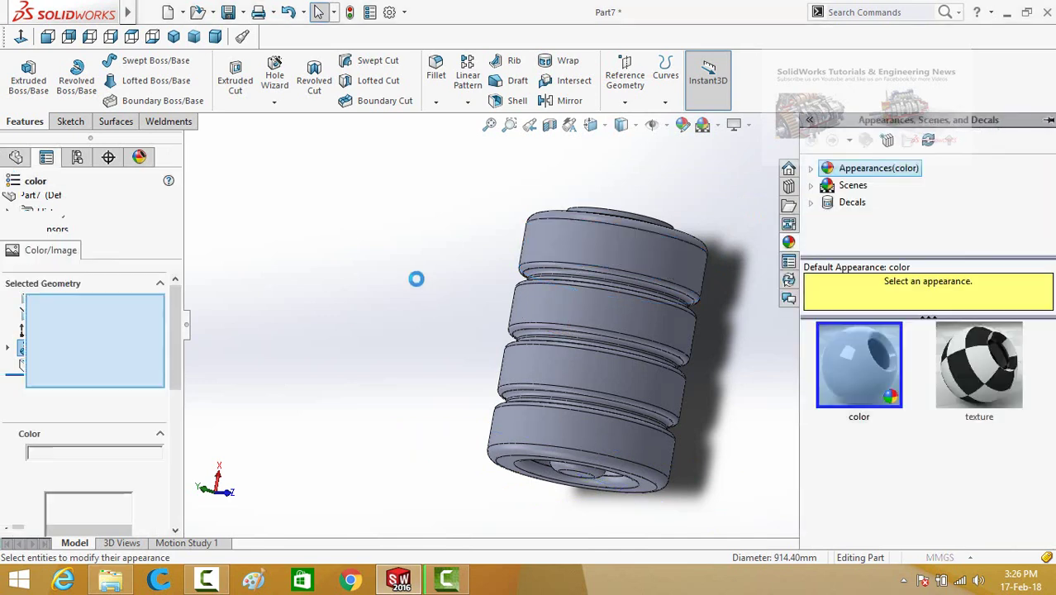
scroll(174, 330, "down", 3)
scroll(174, 342, "down", 3)
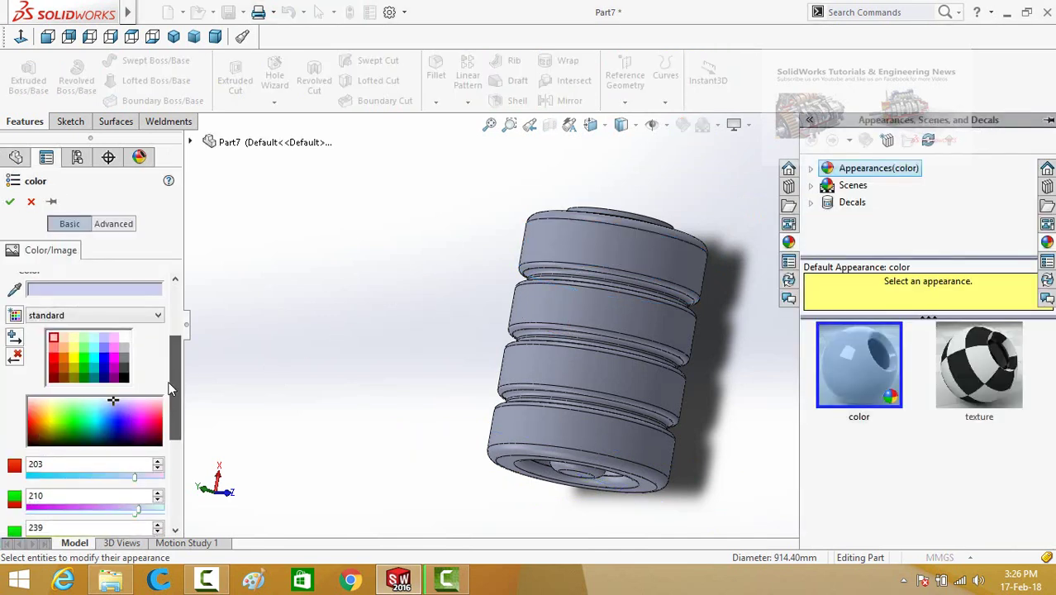
left_click(107, 361)
left_click(103, 347)
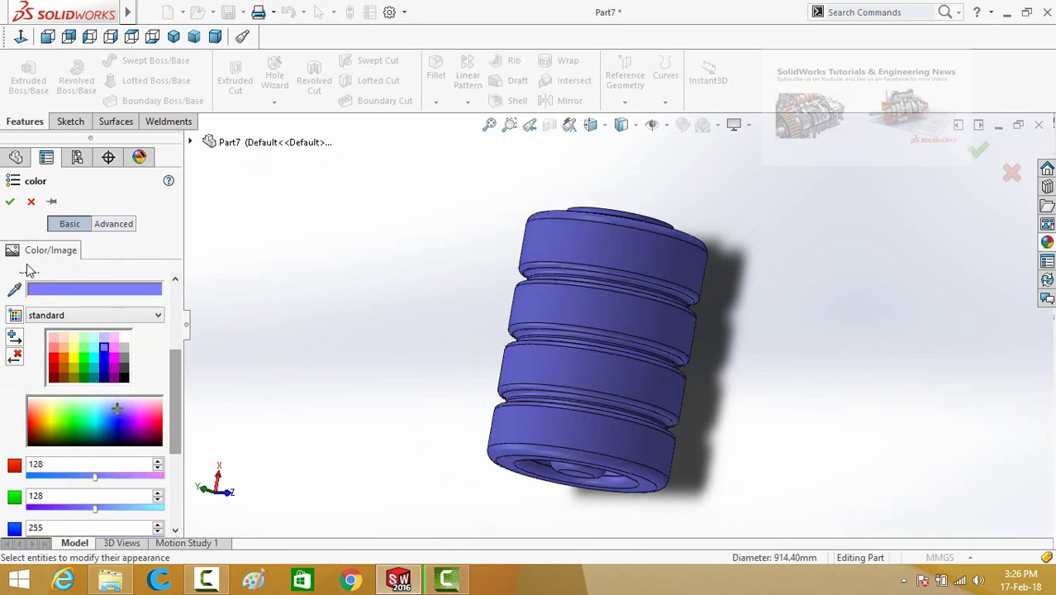
left_click(11, 203)
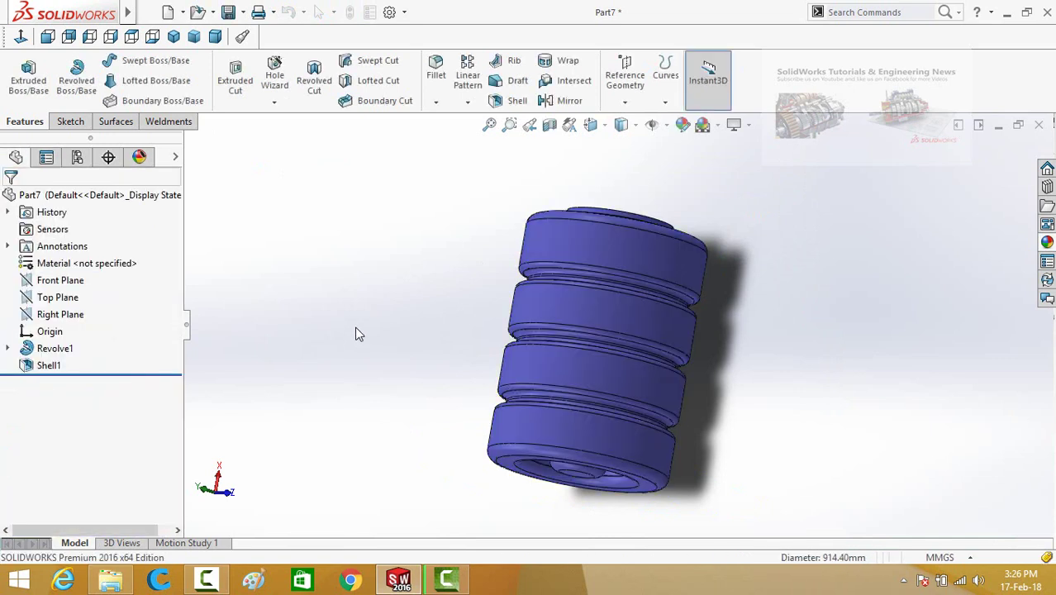
Step: Apply a Front Plane section view, offsetting the plane deeper into the tank
mouse_move(431, 285)
middle_mouse_down()
mouse_move(475, 246)
mouse_move(417, 337)
mouse_move(427, 403)
mouse_move(386, 295)
mouse_move(295, 226)
mouse_move(281, 359)
mouse_move(576, 165)
middle_mouse_up()
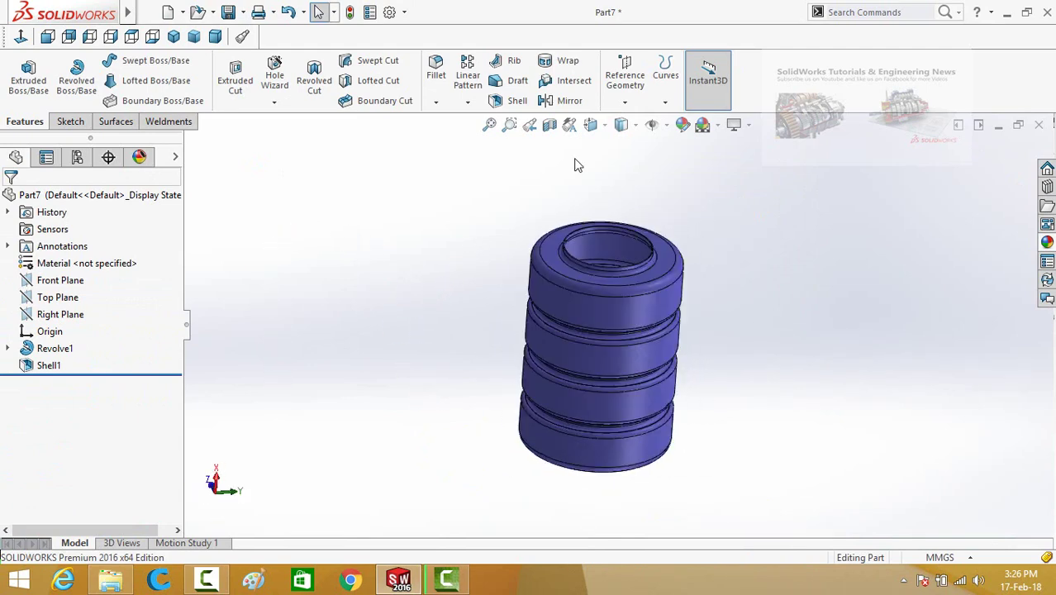
left_click(547, 127)
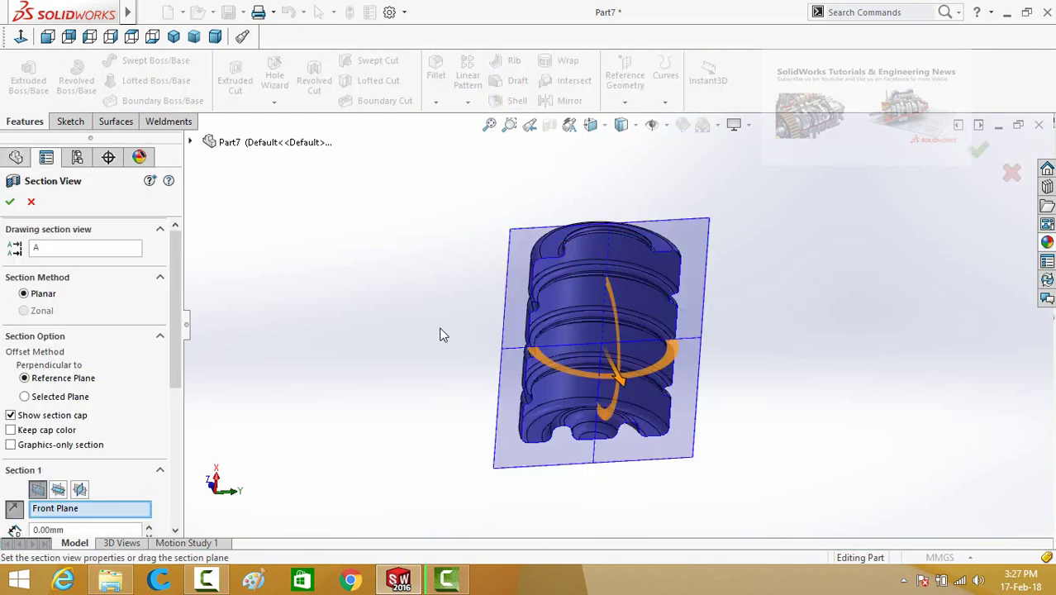
mouse_move(425, 386)
middle_mouse_down()
mouse_move(455, 339)
mouse_move(473, 356)
mouse_move(486, 436)
middle_mouse_up()
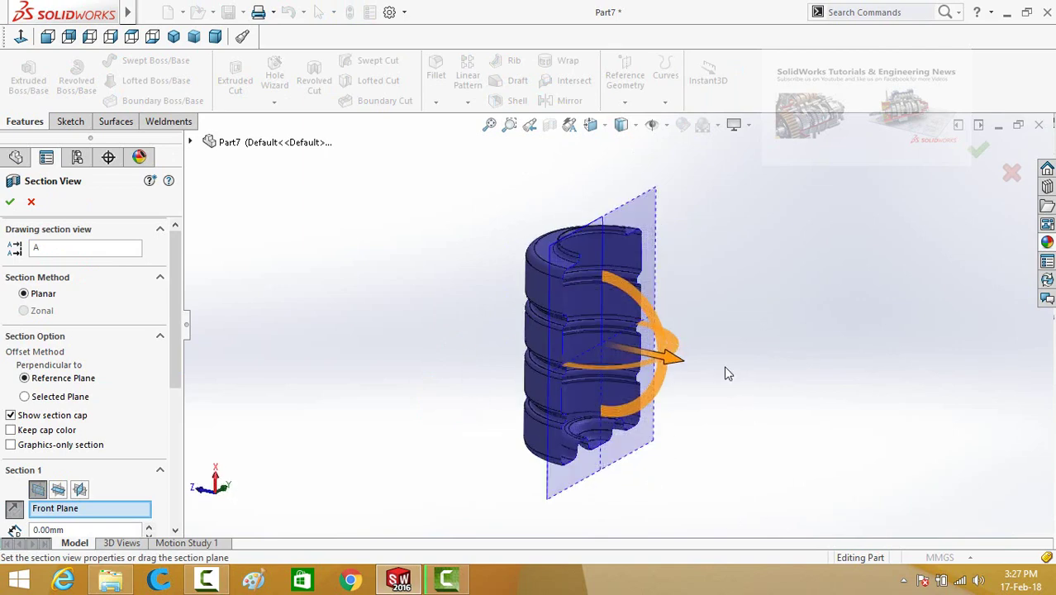
left_click_drag(671, 364, 706, 377)
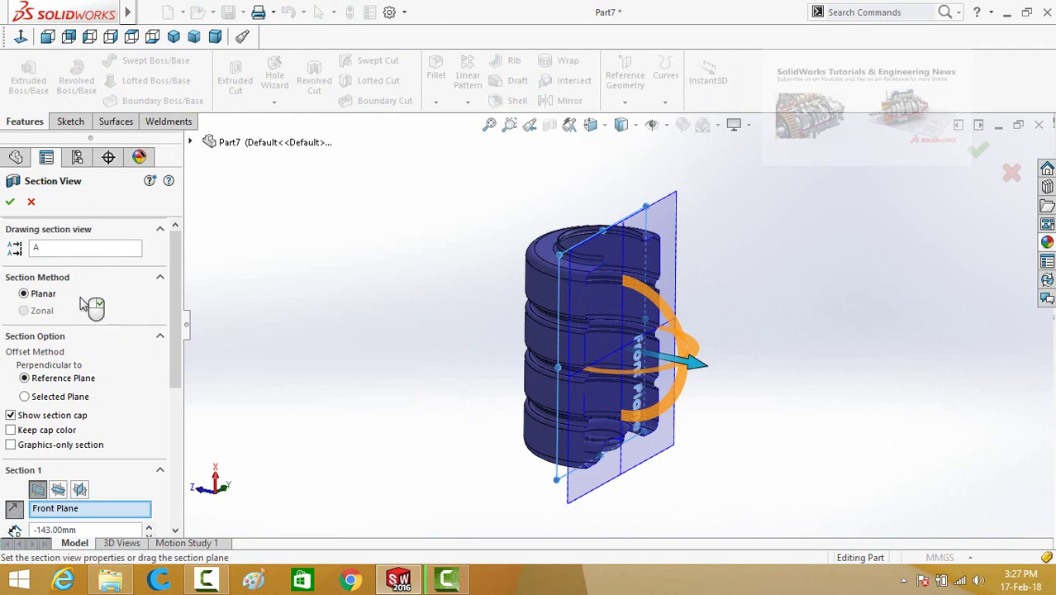
left_click(9, 203)
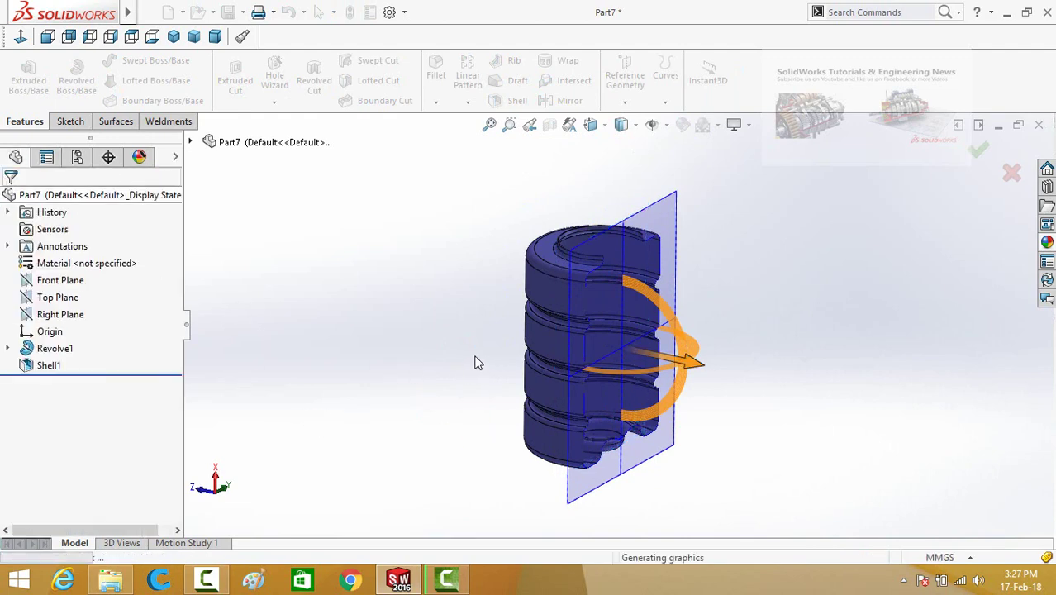
Step: Orbit around the sectioned tank to inspect it, then switch Section View off
mouse_move(486, 332)
middle_mouse_down()
mouse_move(452, 278)
mouse_move(361, 266)
middle_mouse_up()
mouse_move(328, 291)
middle_mouse_down()
mouse_move(348, 432)
mouse_move(356, 366)
middle_mouse_up()
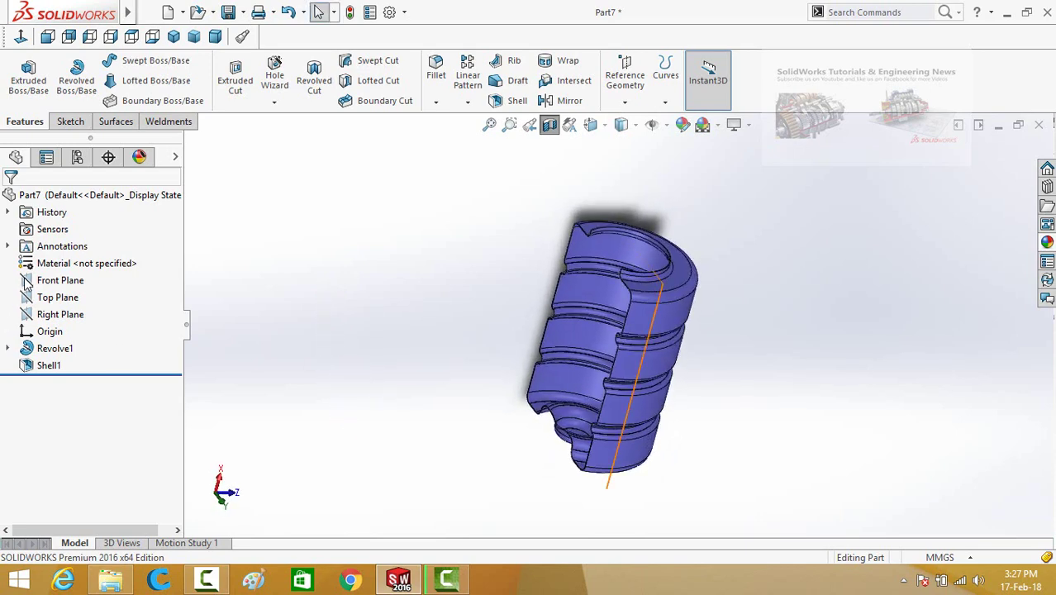
mouse_move(389, 389)
middle_mouse_down()
mouse_move(427, 364)
mouse_move(460, 309)
mouse_move(462, 212)
mouse_move(487, 185)
middle_mouse_up()
left_click(549, 125)
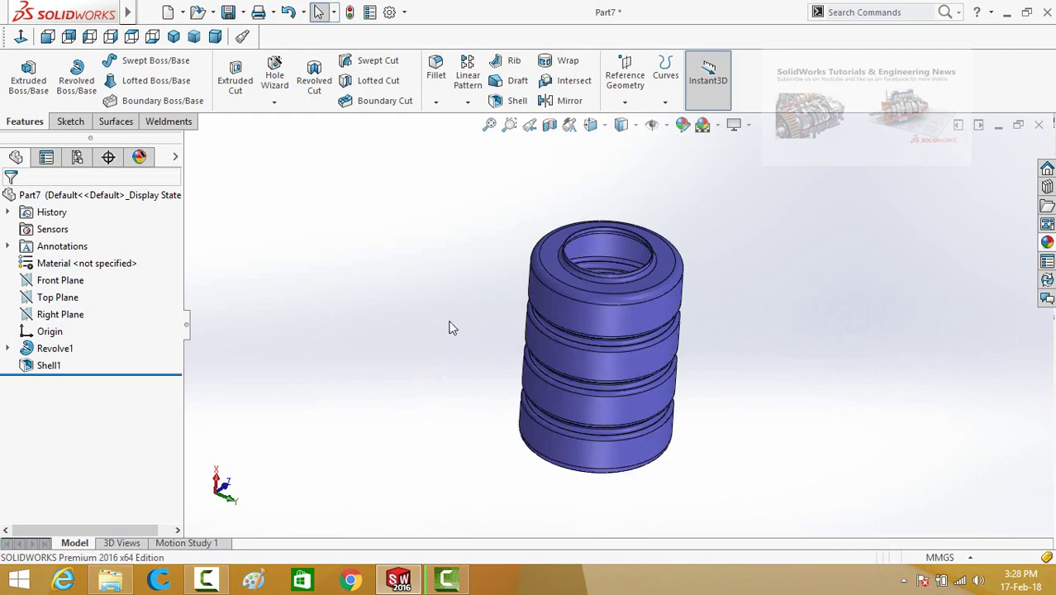